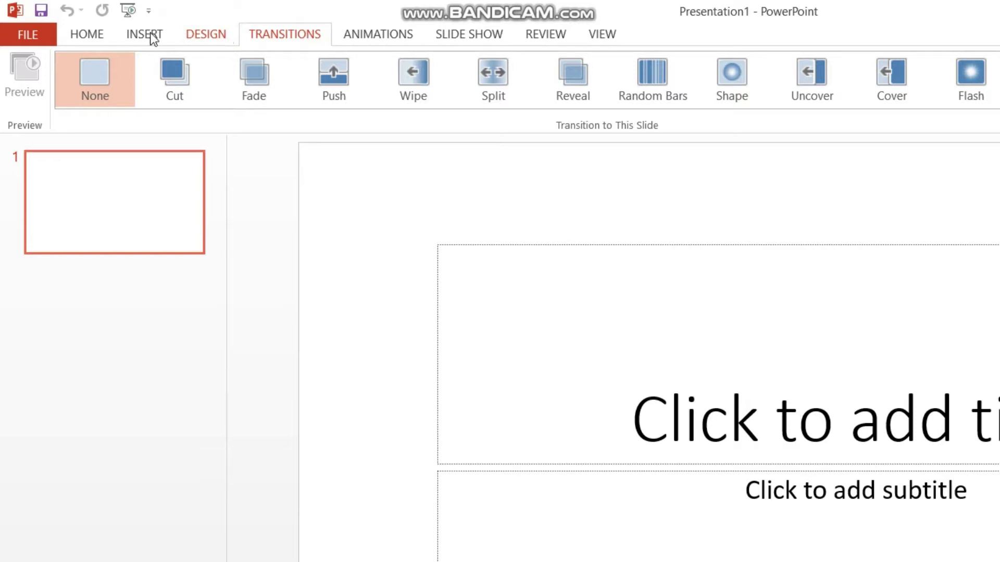
# Keep the first slide on the Title Slide layout.
pyautogui.click(82, 36)
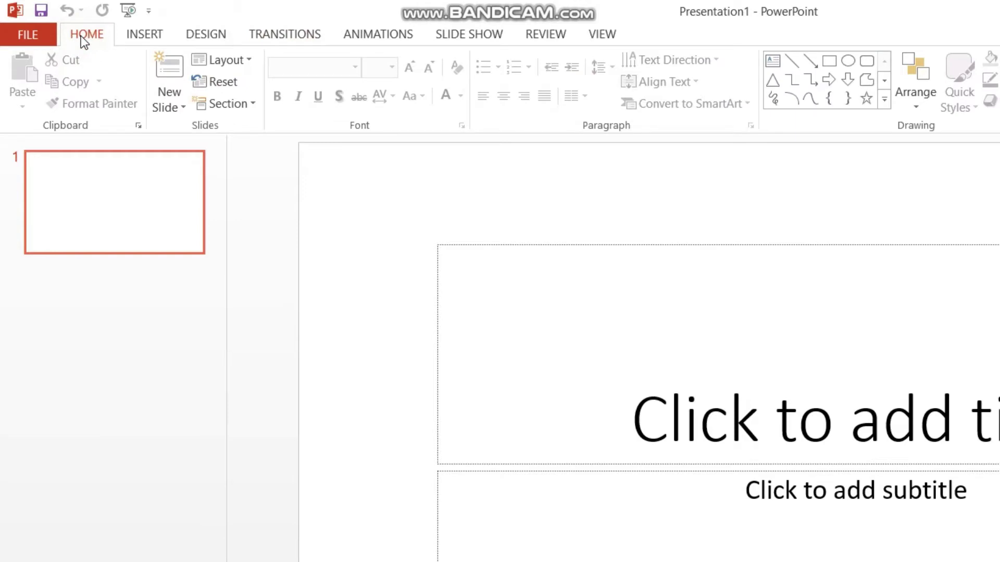
pyautogui.click(245, 61)
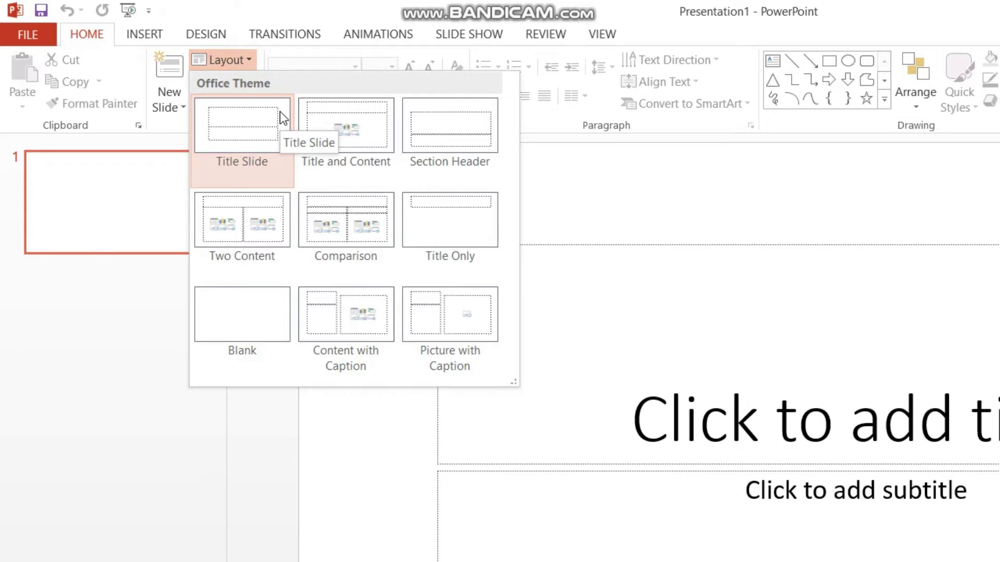
pyautogui.click(282, 118)
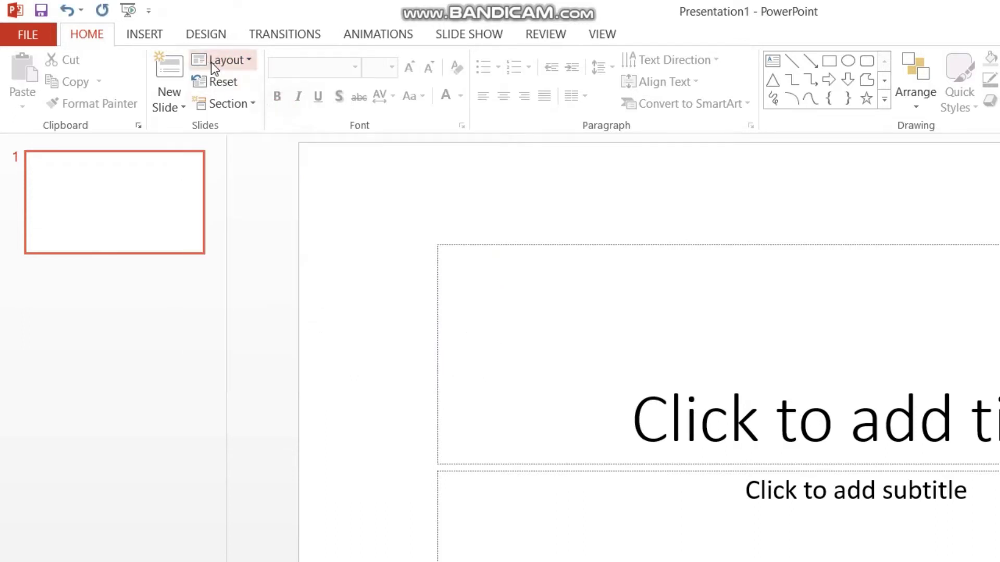
pyautogui.click(151, 193)
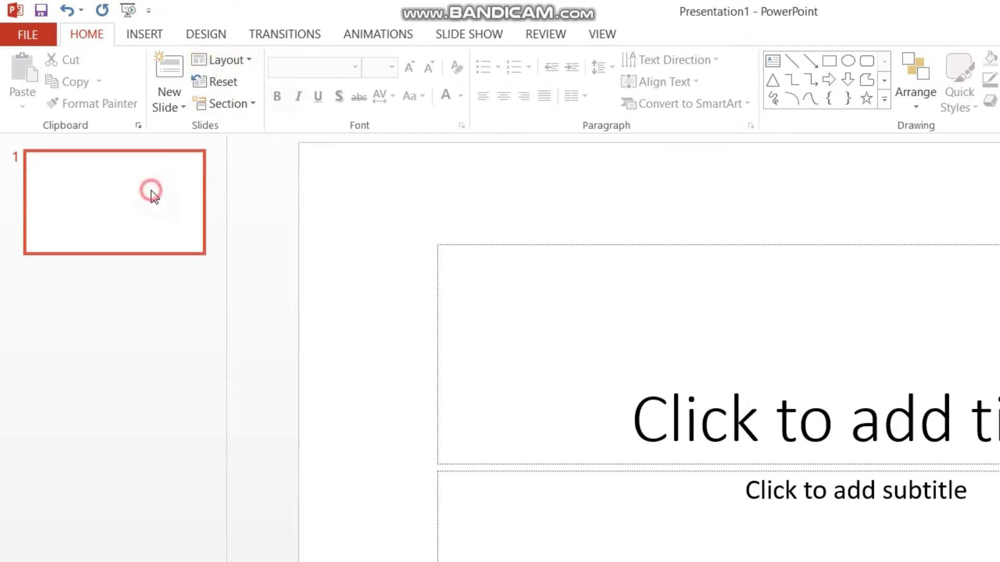
# Type GTECH TUTORIALS as the title of slide 1.
pyautogui.click(748, 420)
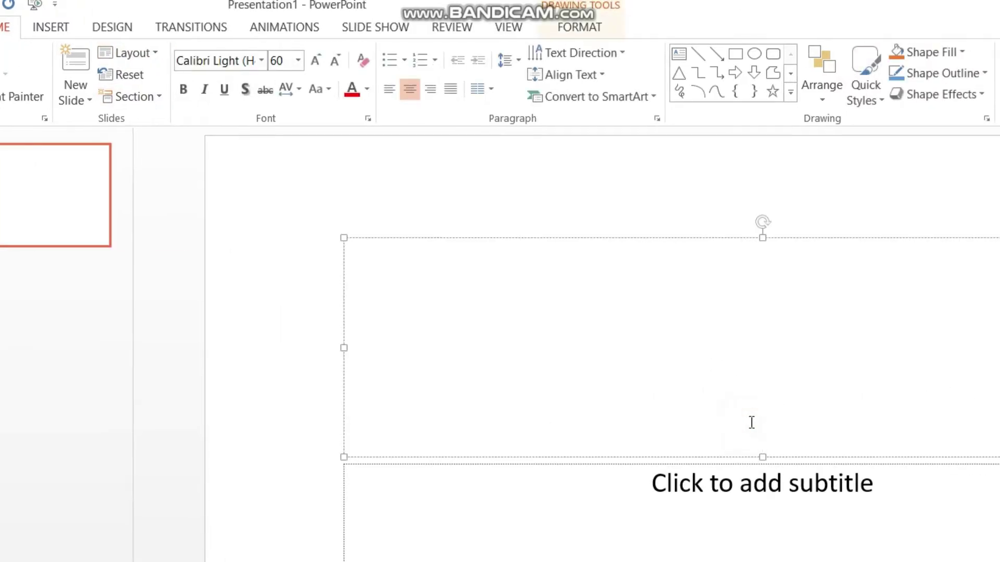
pyautogui.write('g')
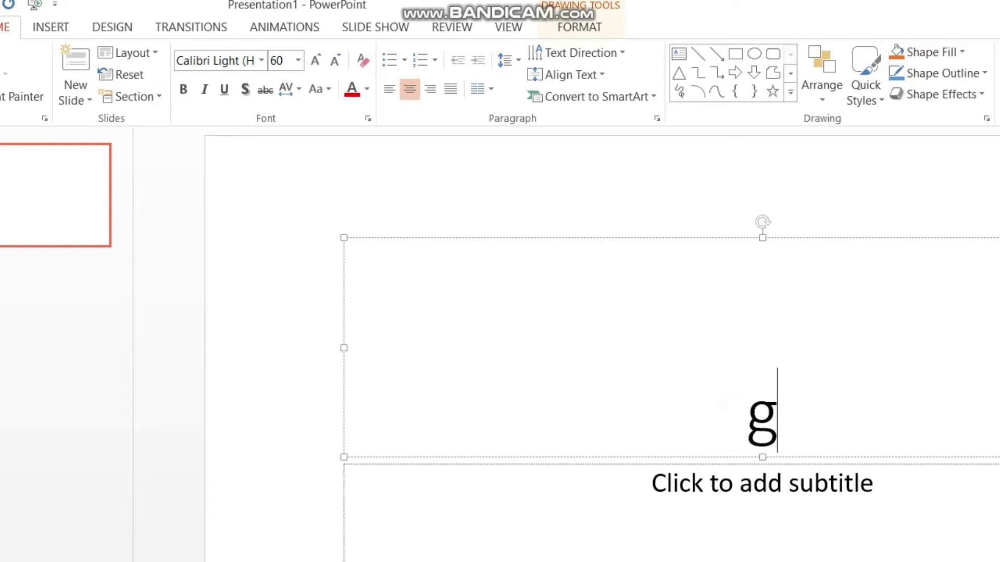
pyautogui.press('BackSpace')
pyautogui.write('GTECH TUTOR')
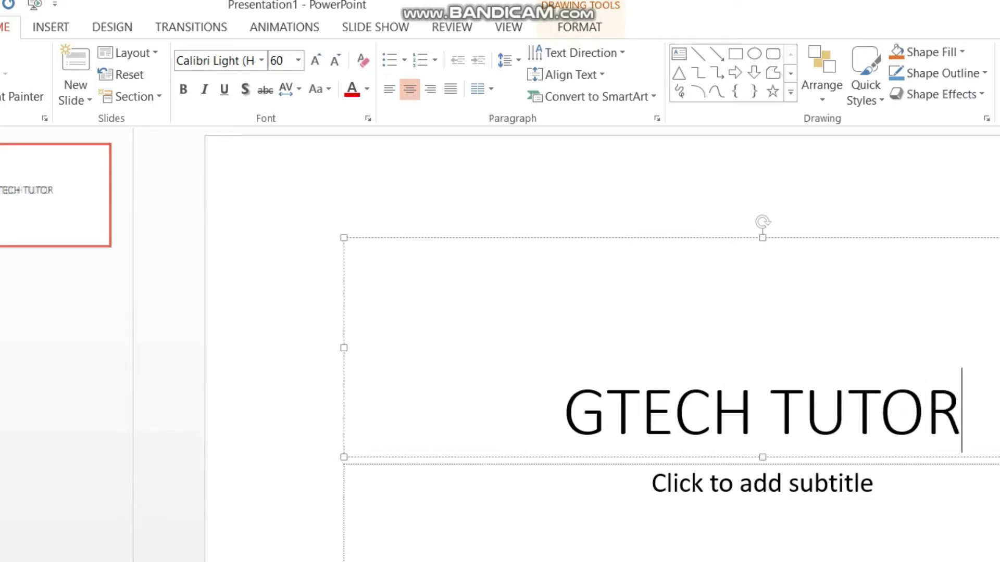
pyautogui.write('IAL')
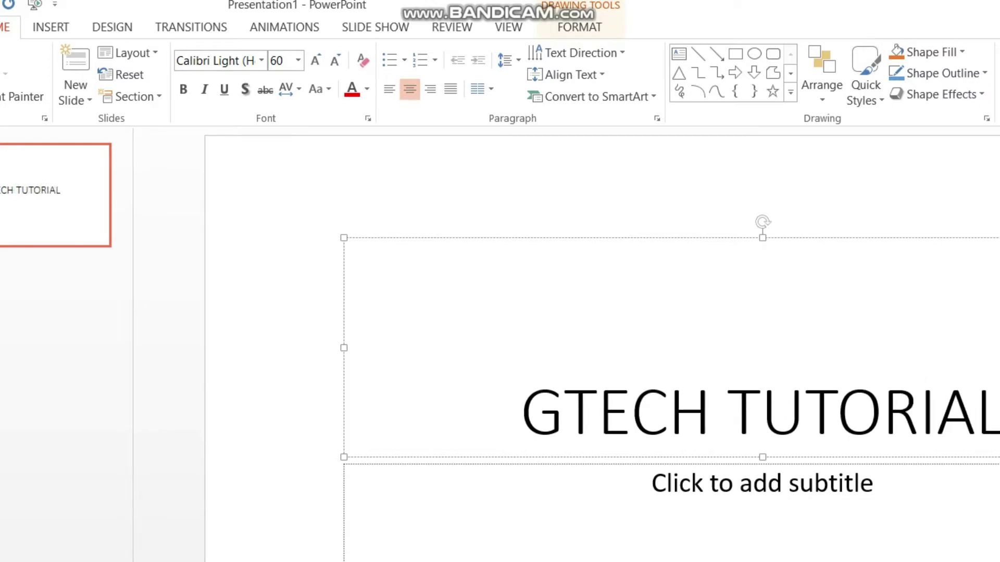
pyautogui.write('S')
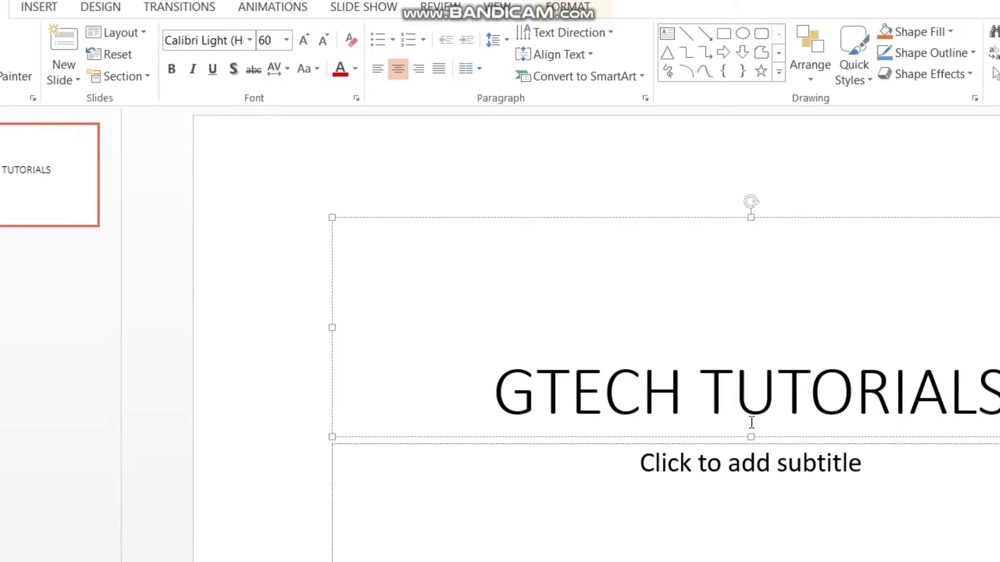
pyautogui.click(715, 414)
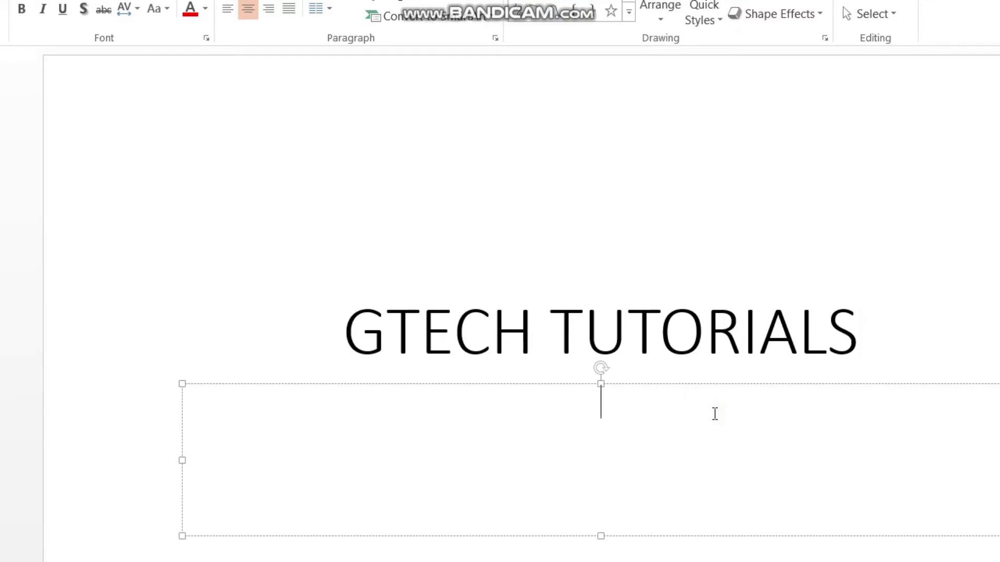
# Enter ANIMATION SETTING in the subtitle placeholder and deselect it.
pyautogui.write('ANIMATIN')
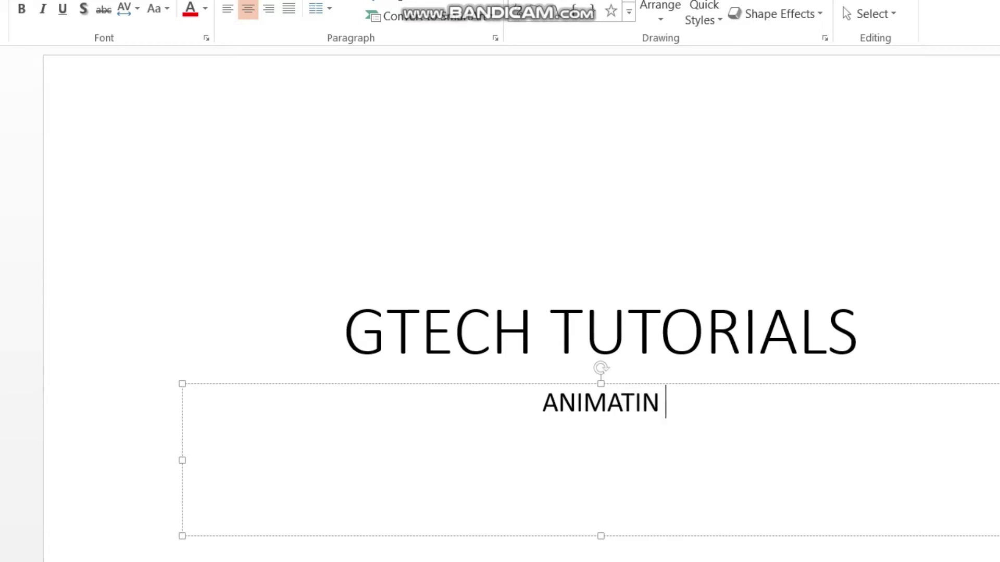
pyautogui.press('BackSpace')
pyautogui.write('ON ')
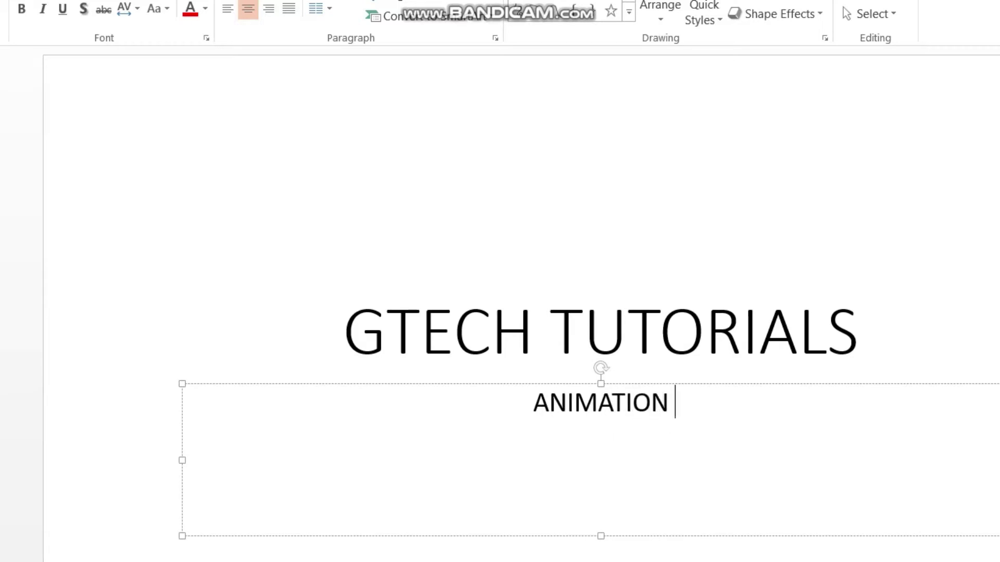
pyautogui.write('SETTING')
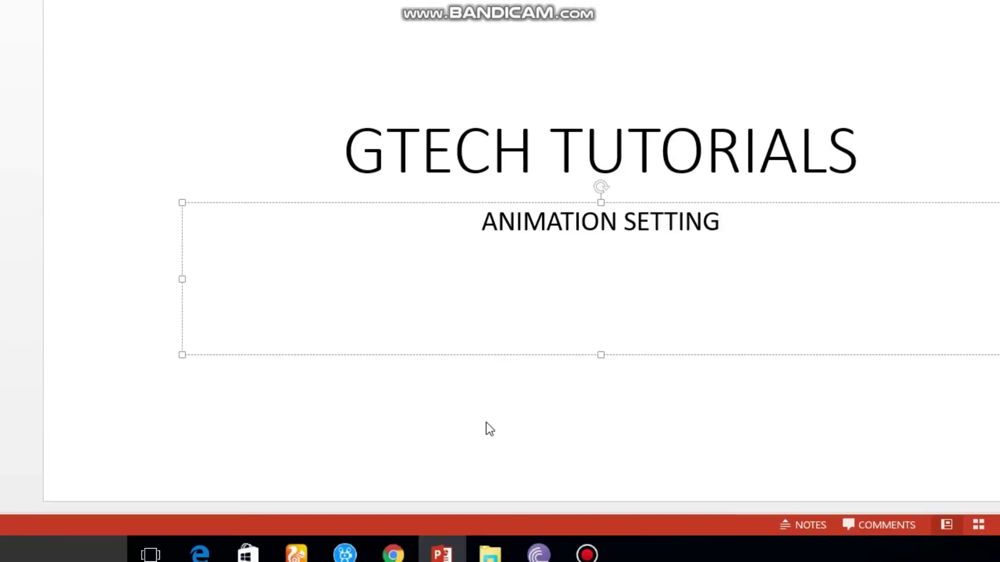
pyautogui.click(489, 428)
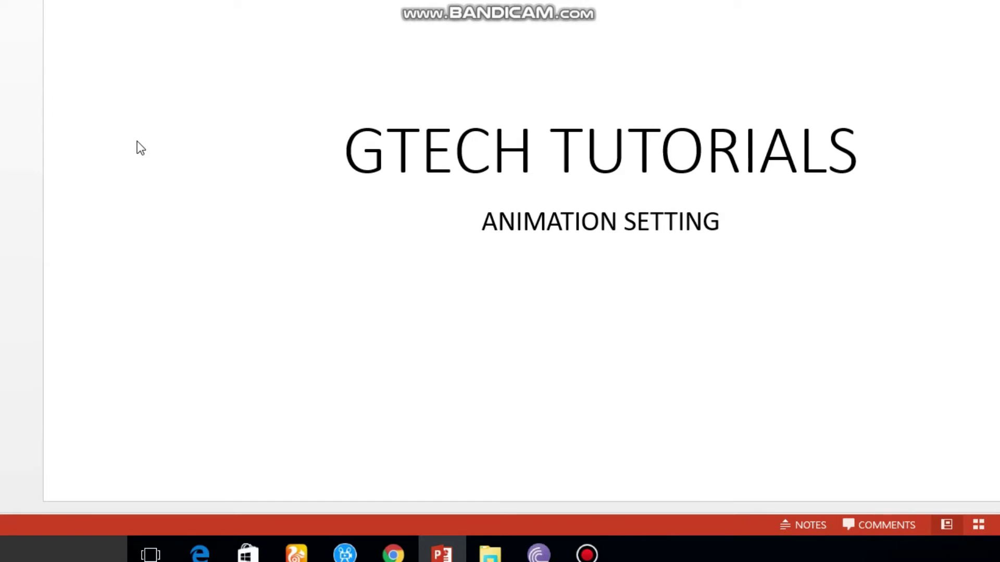
pyautogui.click(173, 109)
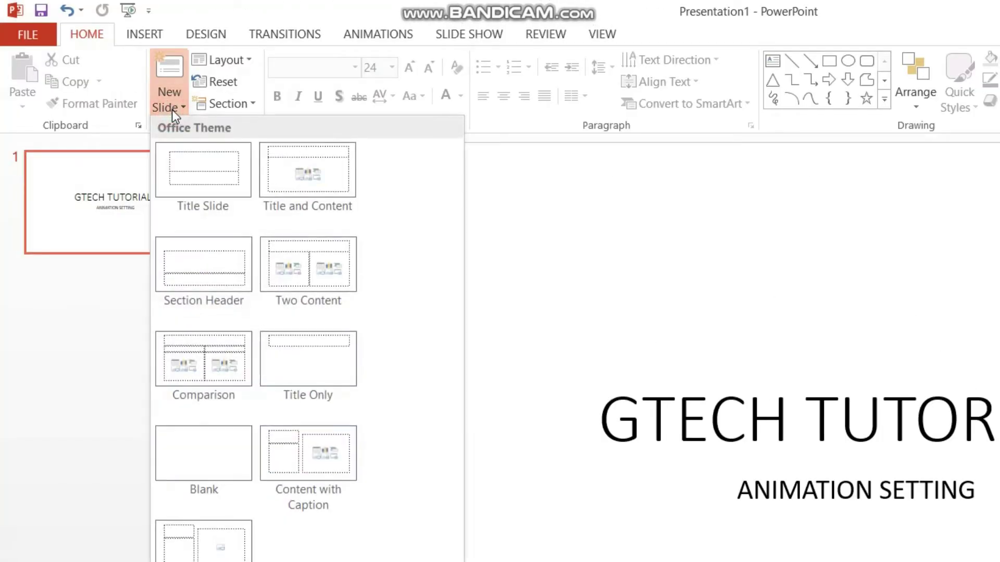
# Insert a Title and Content slide and title it ANIMATION.
pyautogui.click(270, 190)
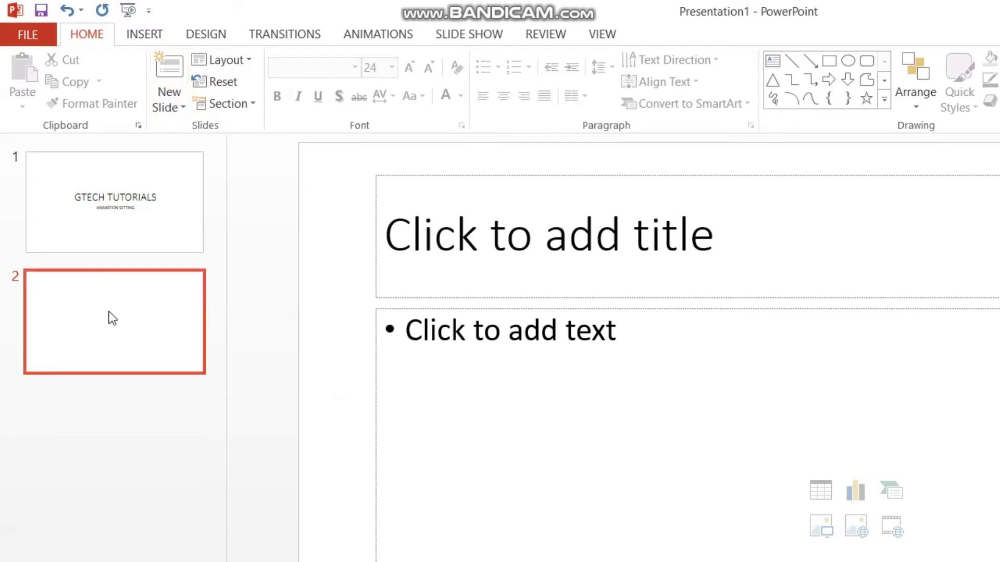
pyautogui.click(719, 243)
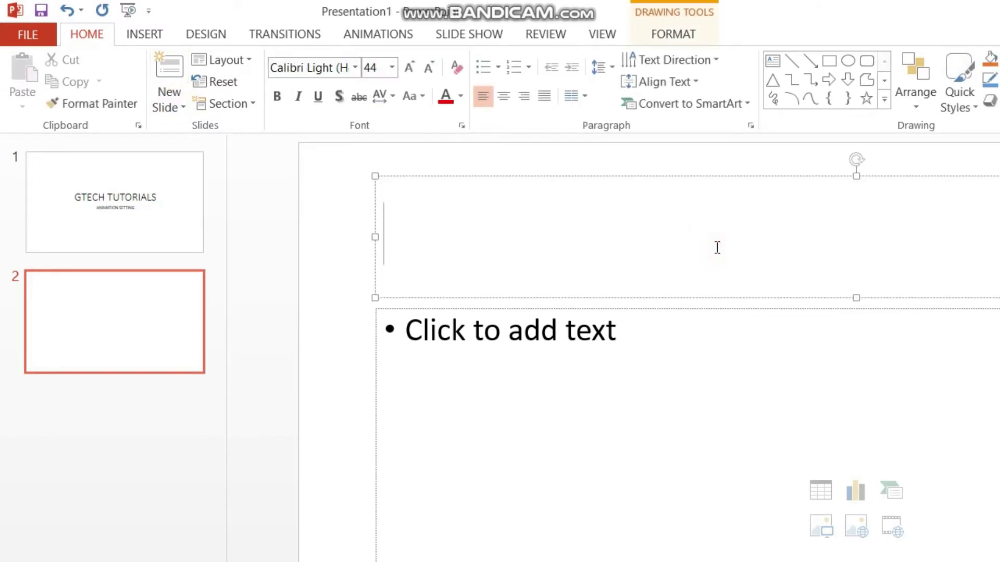
pyautogui.write('ANIMATION')
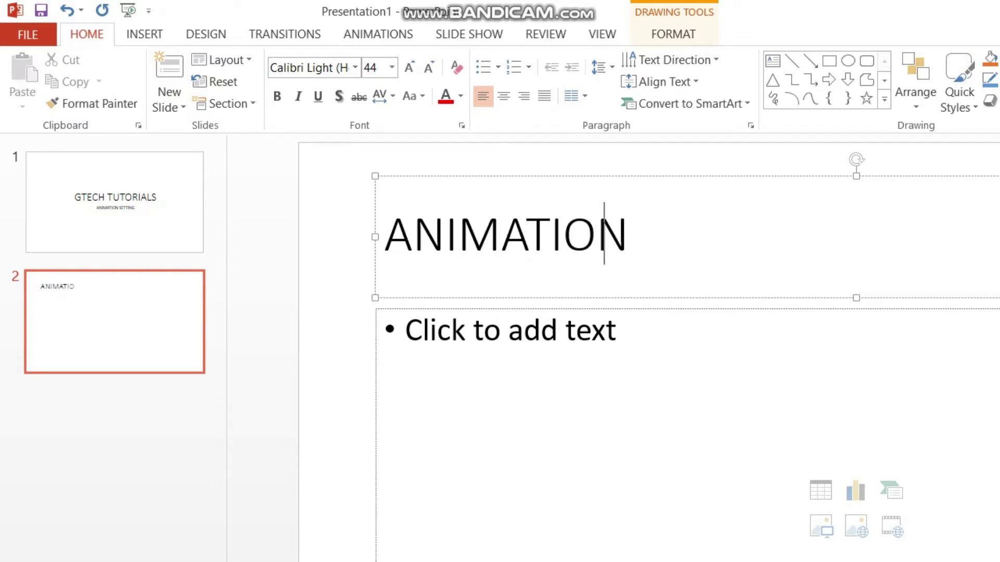
pyautogui.click(586, 328)
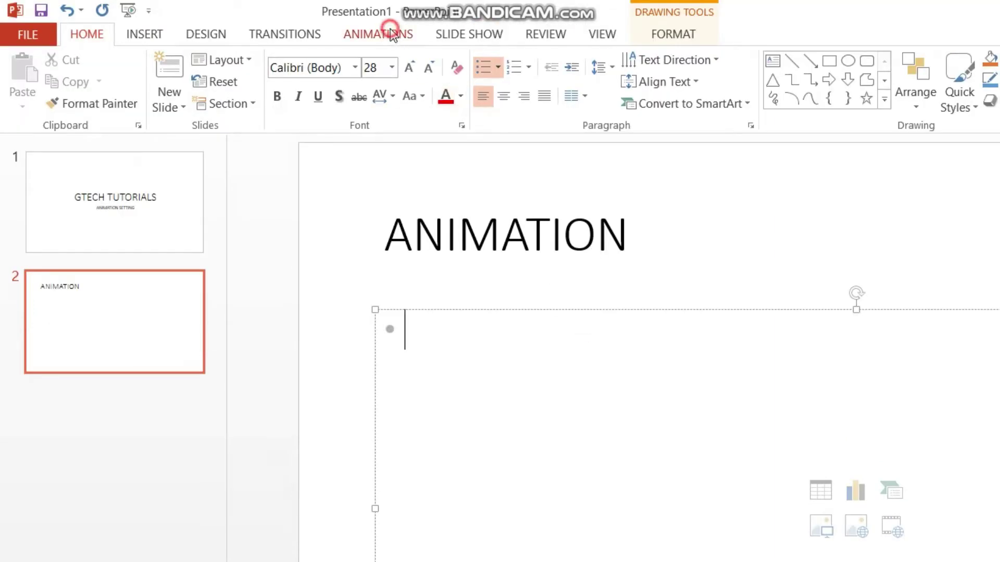
# Browse the Animations effects gallery on slide 2 without applying any effect.
pyautogui.click(392, 34)
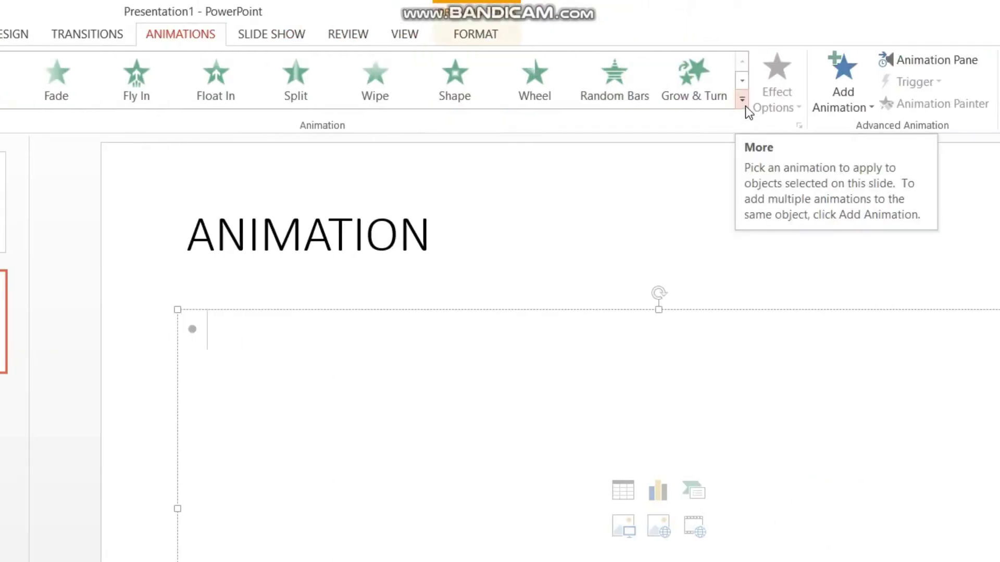
pyautogui.click(743, 103)
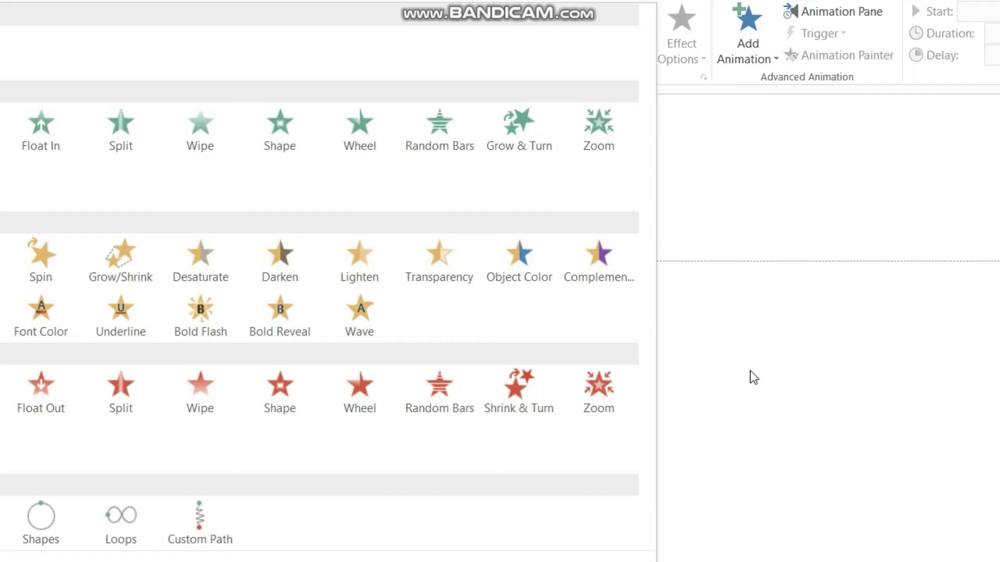
pyautogui.click(754, 377)
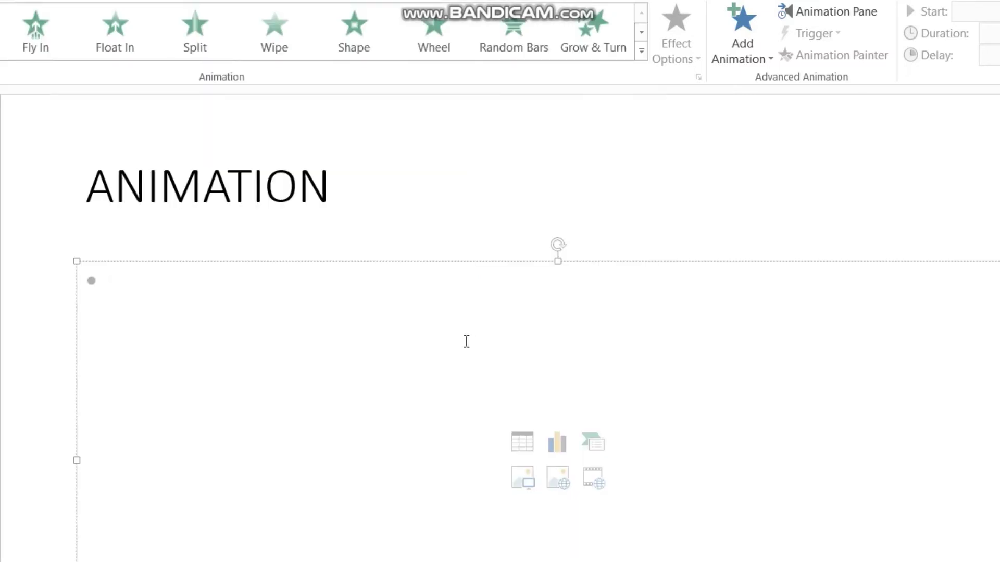
# Enter the bullets ENTRACE, EMPHASIS, EXIT and MOTION PATHS on slide 2.
pyautogui.write('ENT')
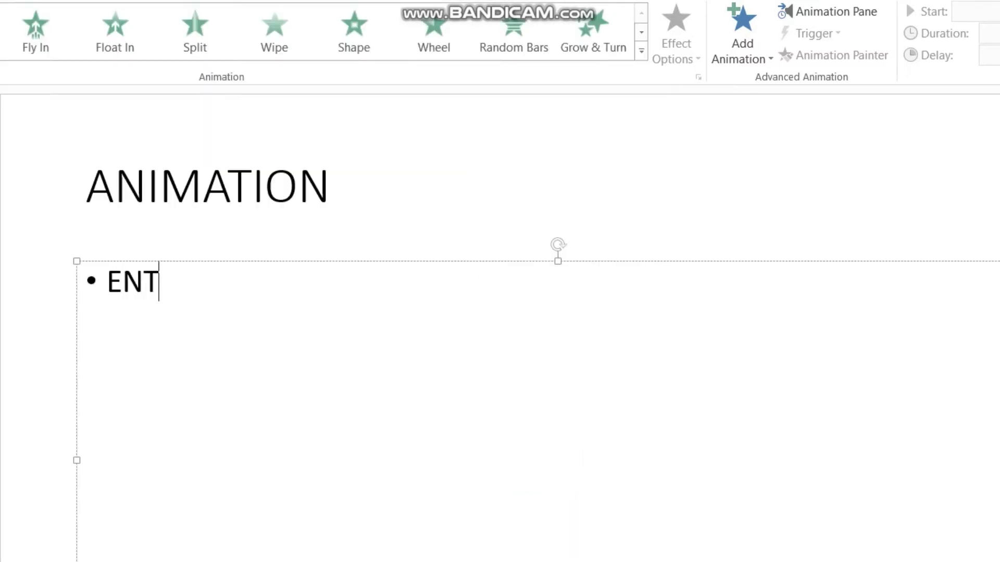
pyautogui.write('RACE')
pyautogui.press('Return')
pyautogui.write('EMPHASIS')
pyautogui.press('Return')
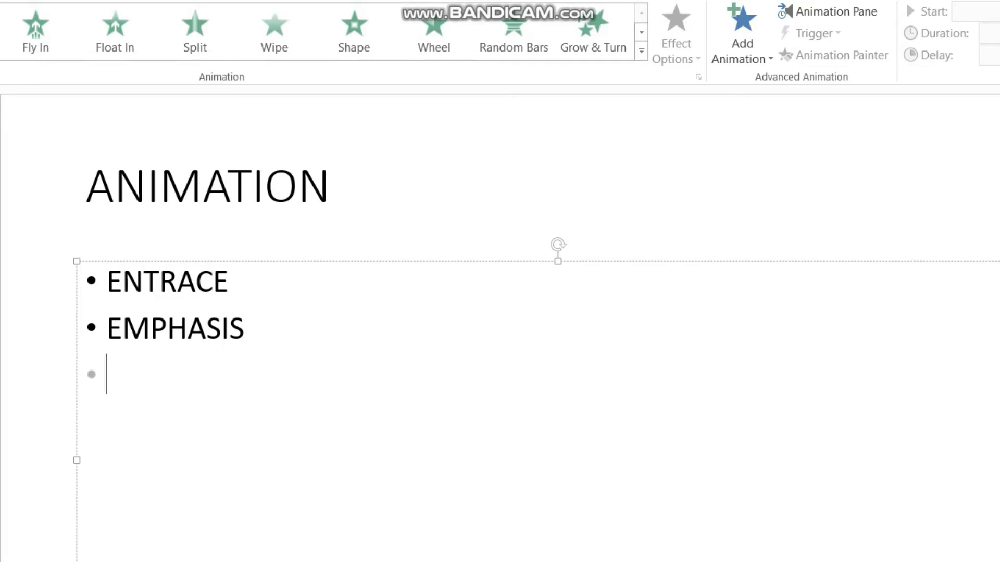
pyautogui.write('EXIT')
pyautogui.press('Return')
pyautogui.write('MO')
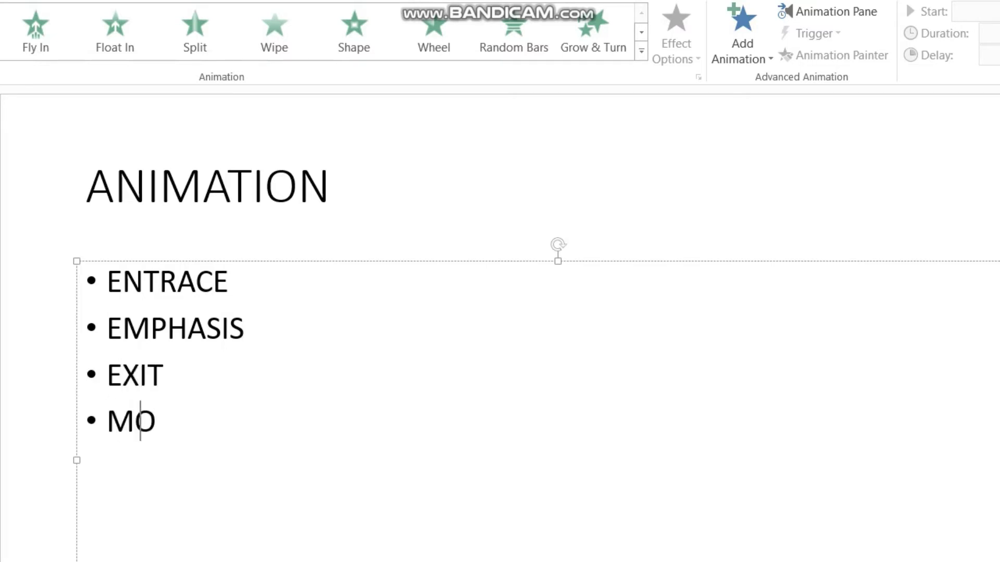
pyautogui.write('TION PATHS')
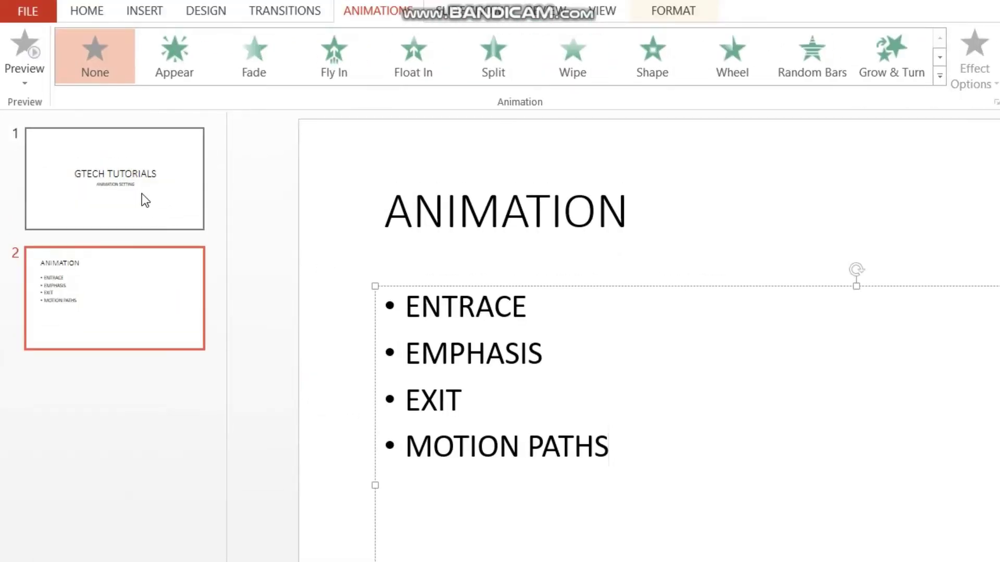
pyautogui.click(142, 196)
# Apply the wood-textured Design theme to the presentation from slide 1.
pyautogui.click(124, 259)
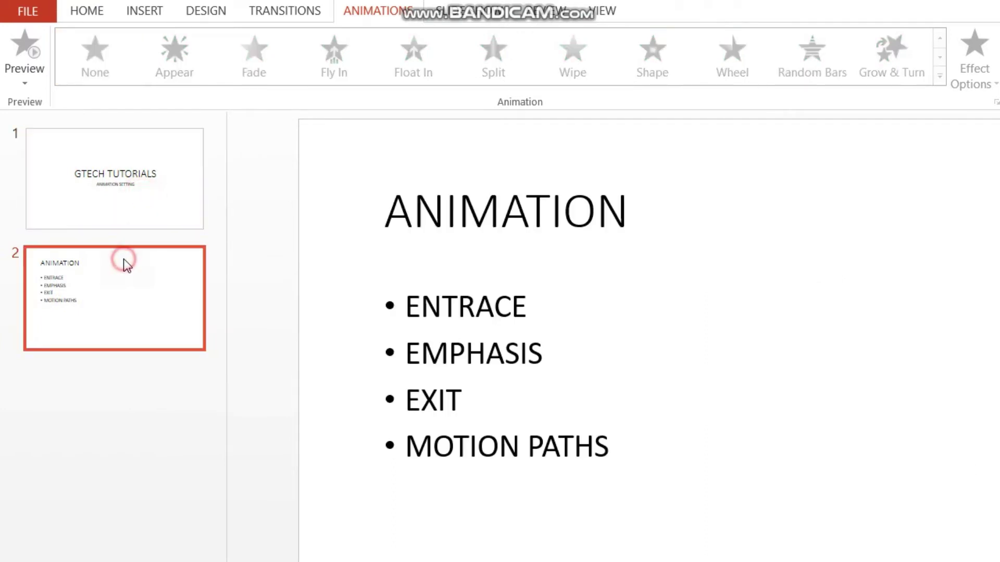
pyautogui.click(125, 201)
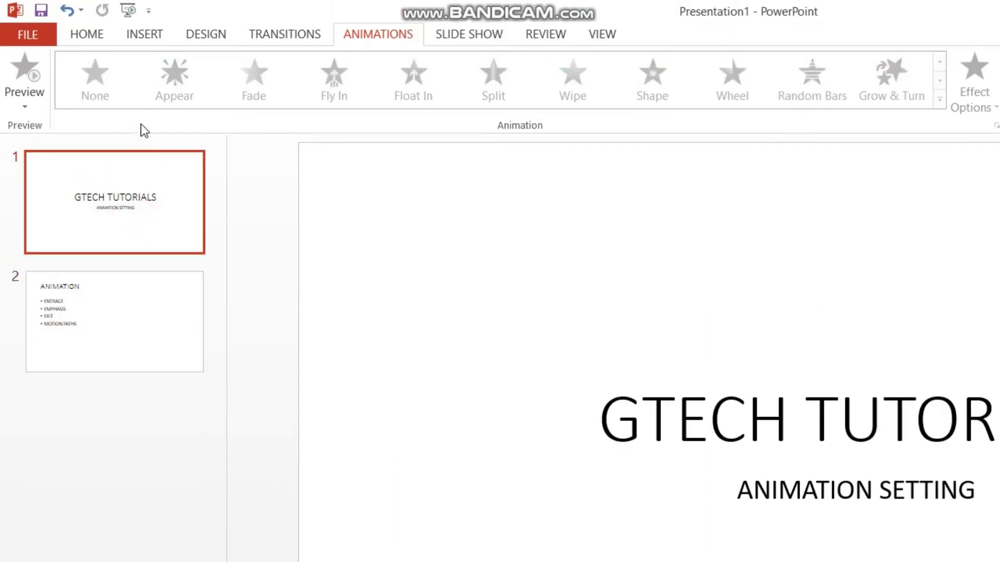
pyautogui.click(200, 37)
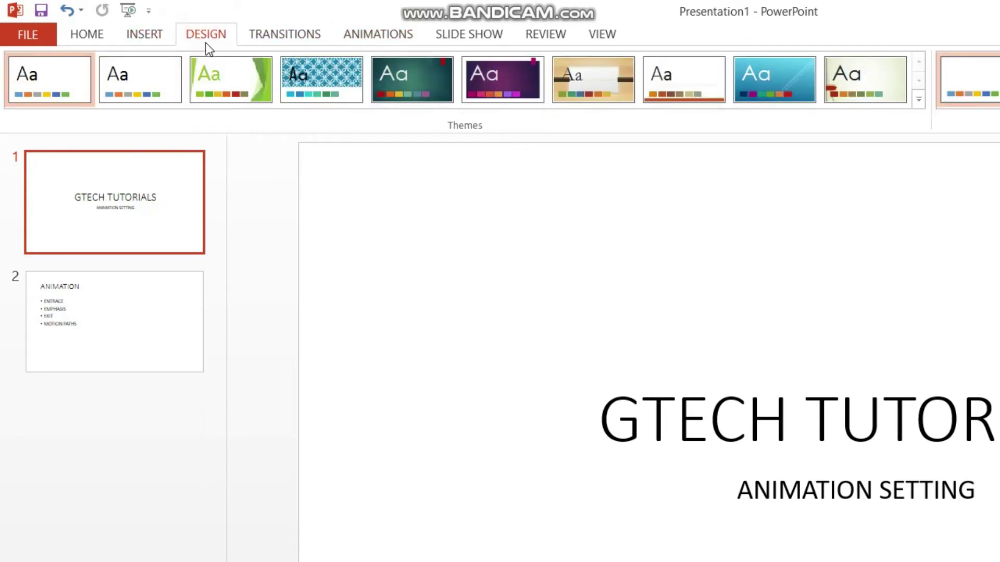
pyautogui.click(609, 98)
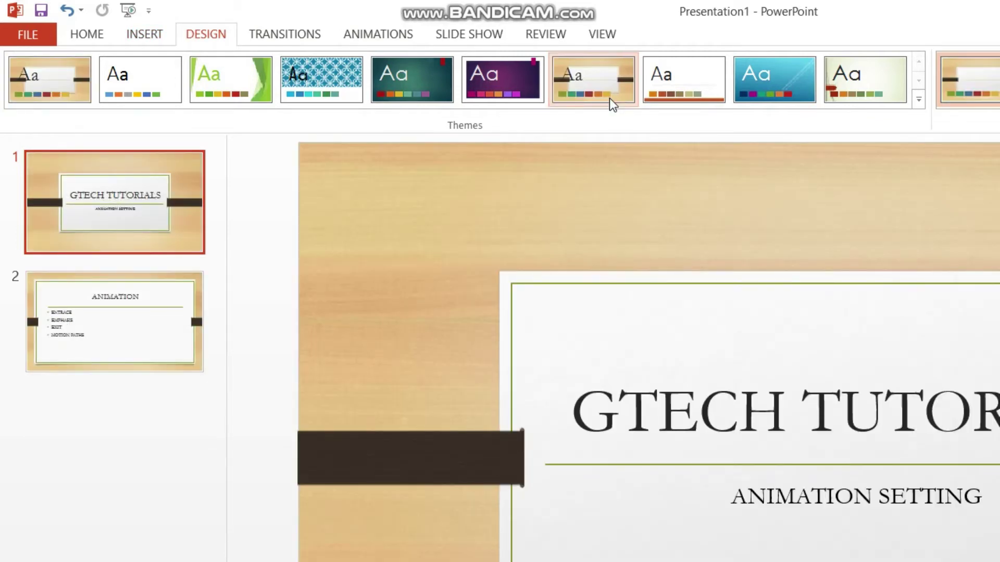
pyautogui.click(297, 38)
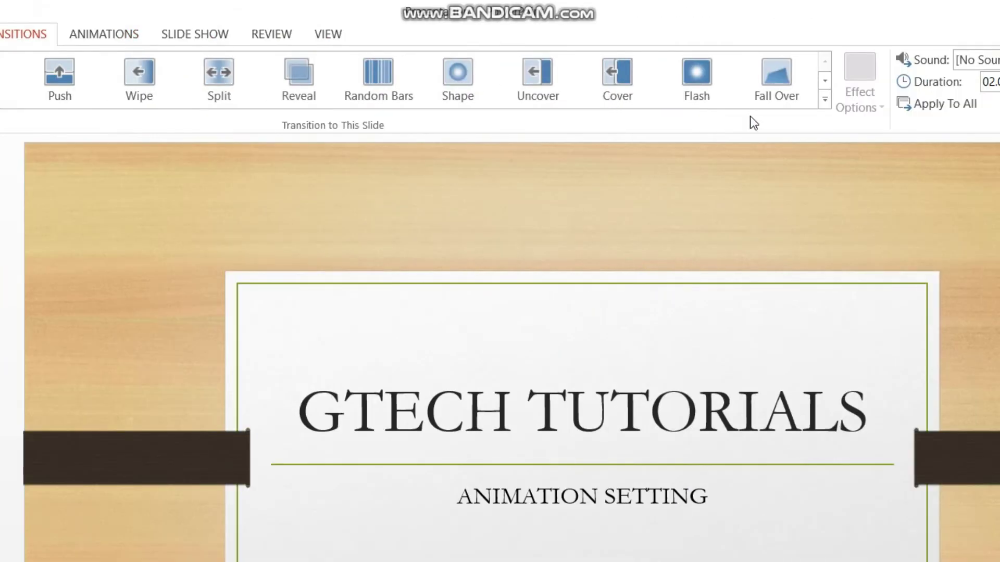
# Apply an Origami transition to slide 1 and a Curtains transition to slide 2.
pyautogui.click(752, 100)
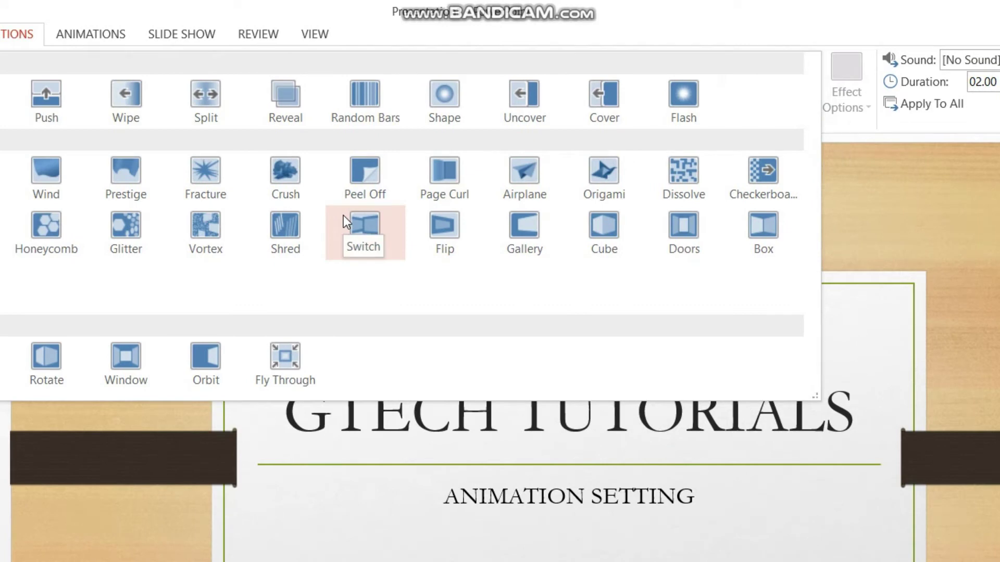
pyautogui.click(593, 170)
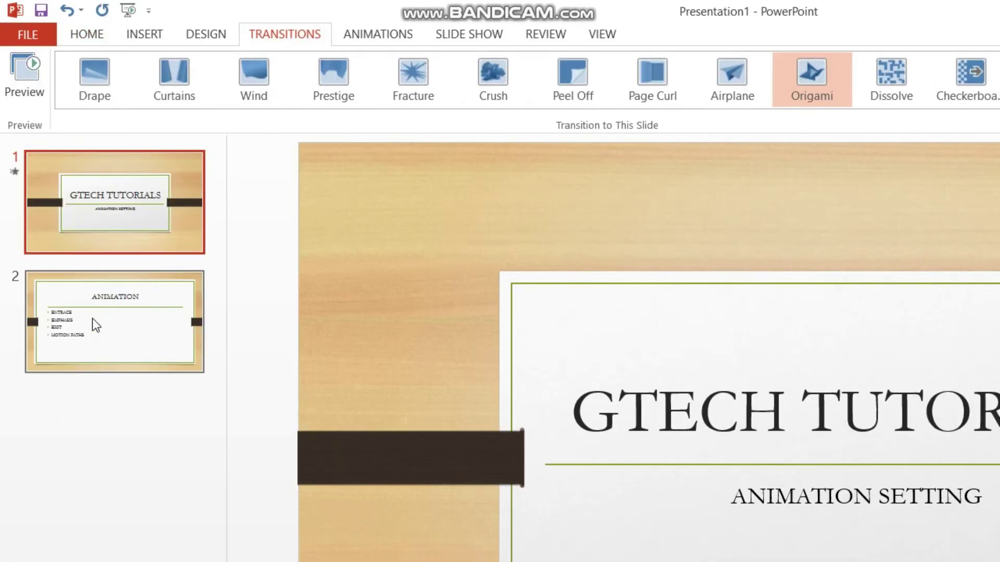
pyautogui.click(92, 319)
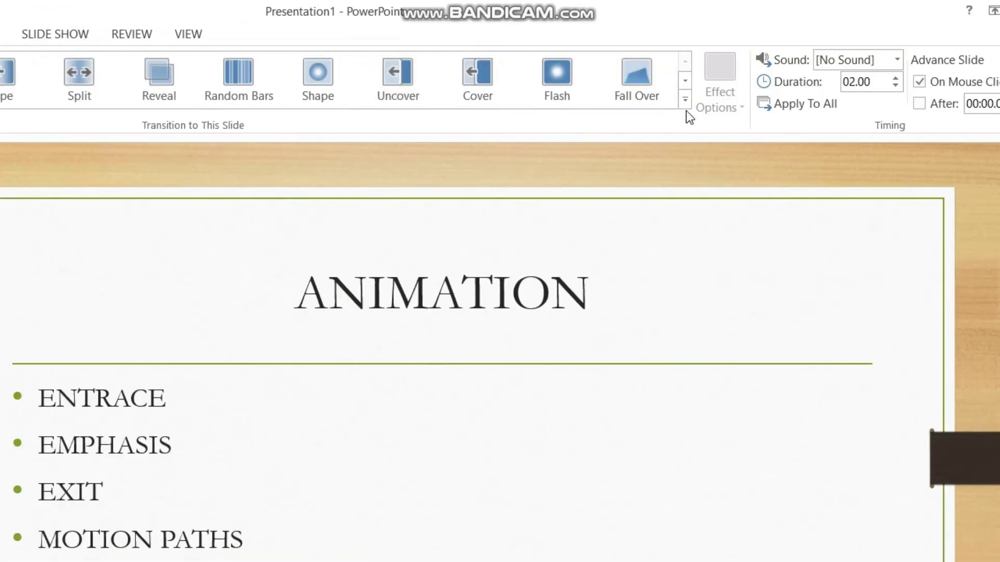
pyautogui.click(683, 101)
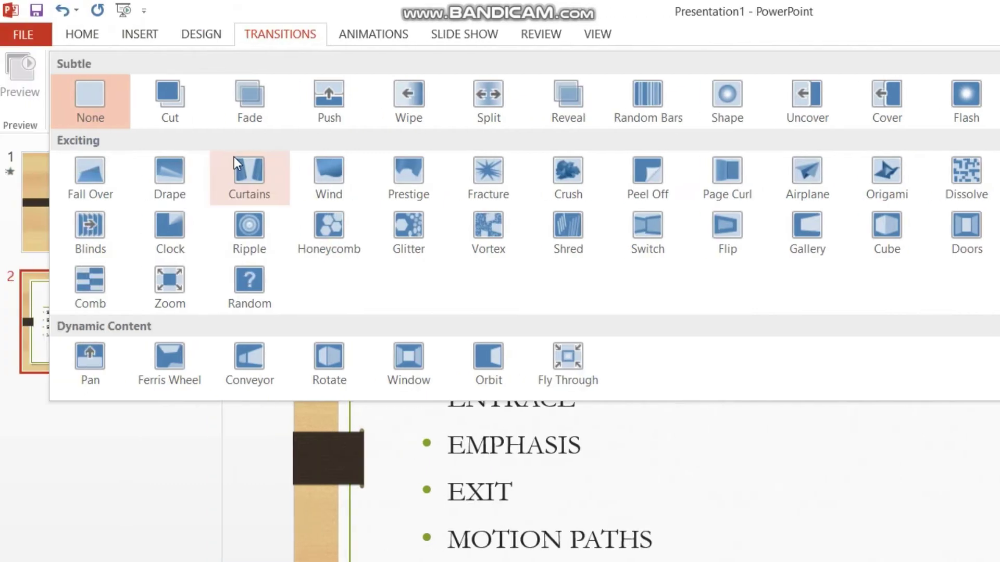
pyautogui.click(251, 172)
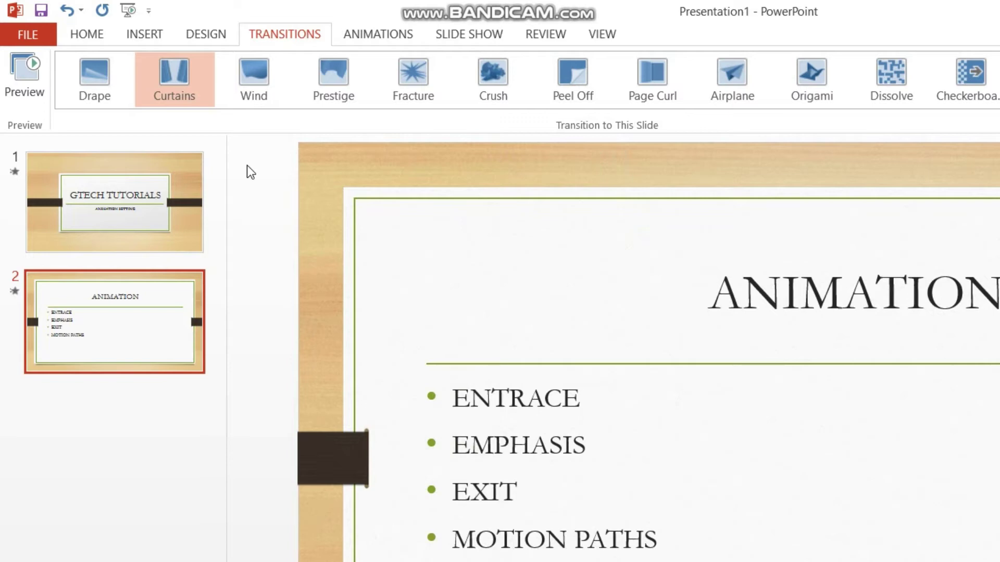
# Select the GTECH TUTORIALS slide and settle on its Animations options.
pyautogui.click(114, 196)
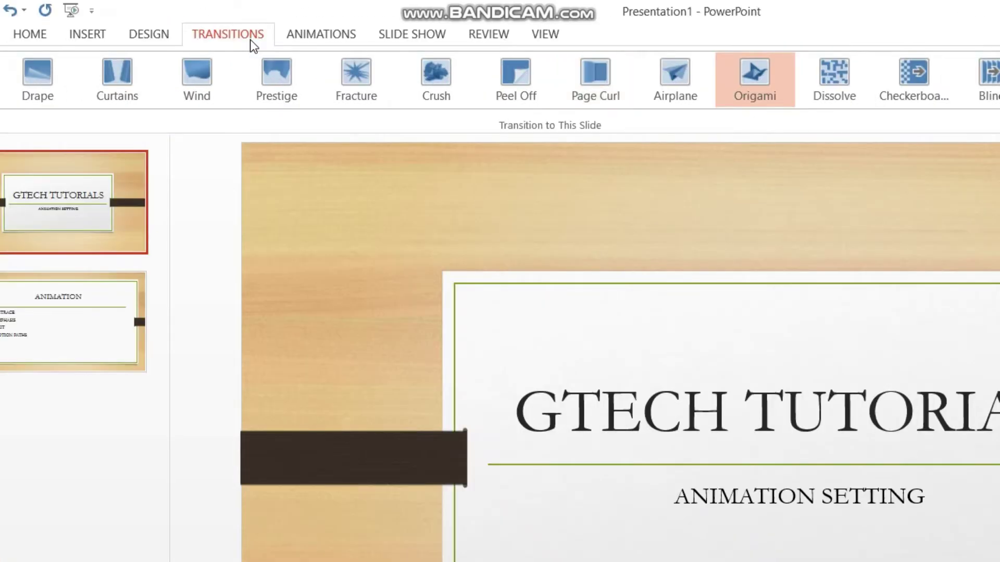
pyautogui.click(301, 34)
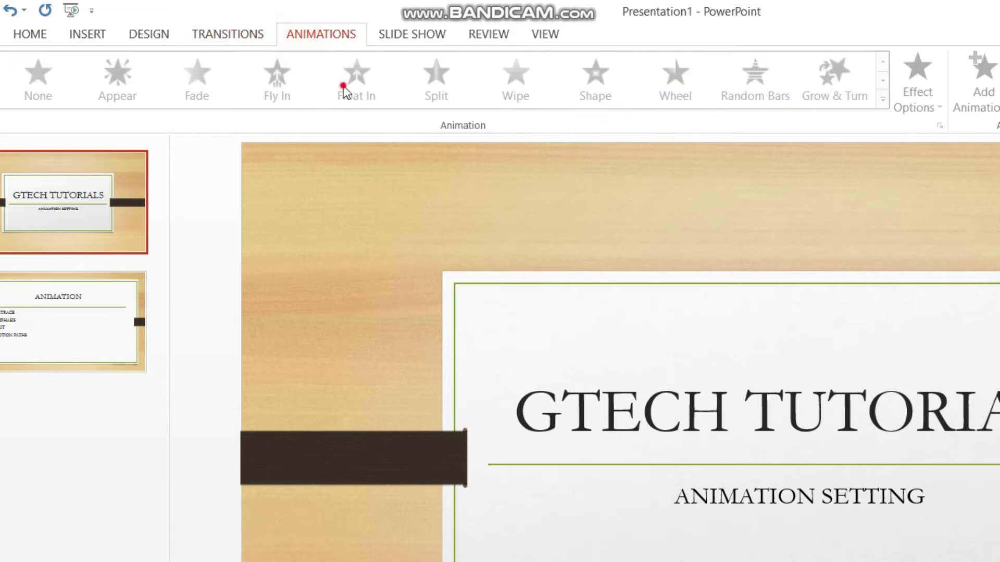
pyautogui.click(250, 25)
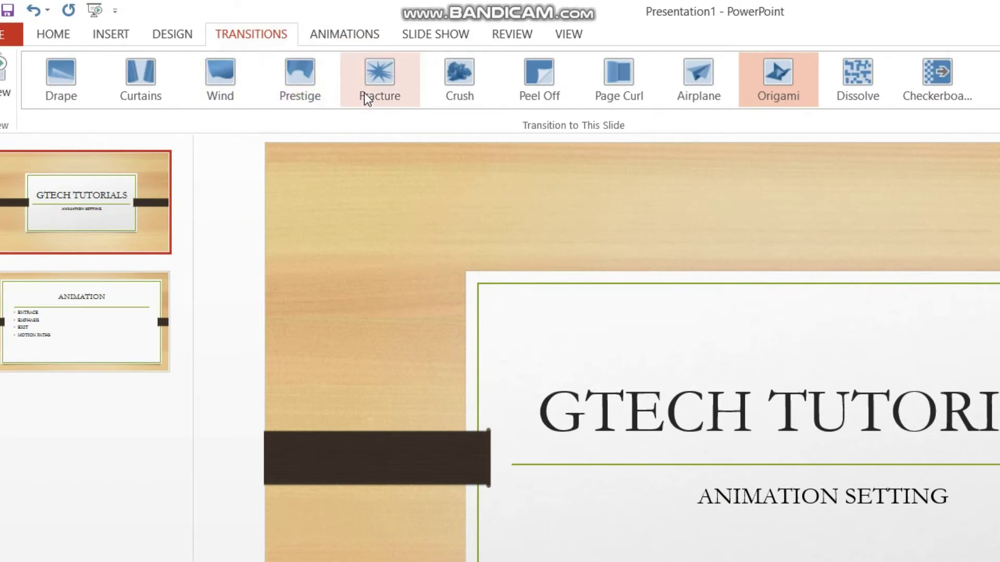
pyautogui.click(348, 37)
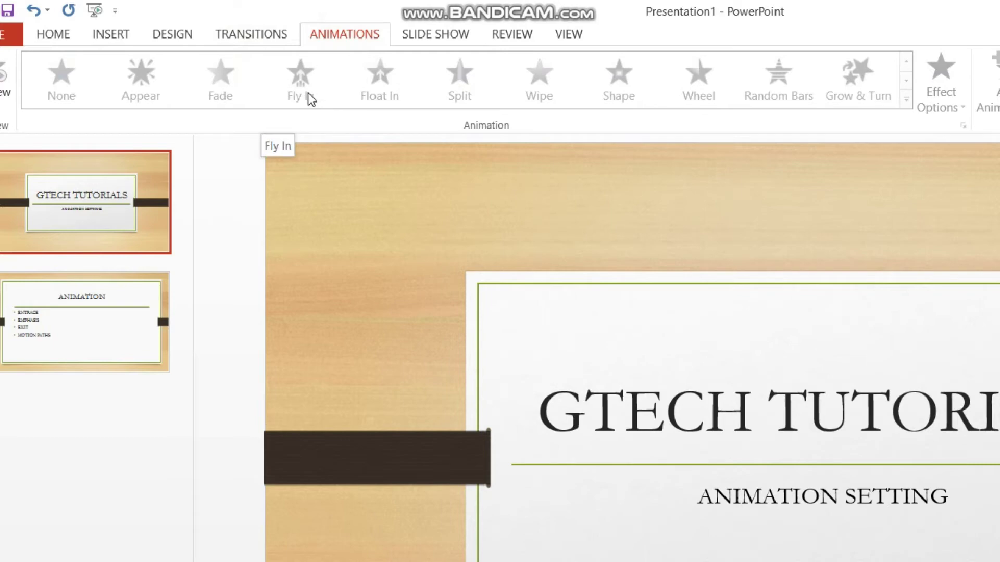
pyautogui.click(299, 87)
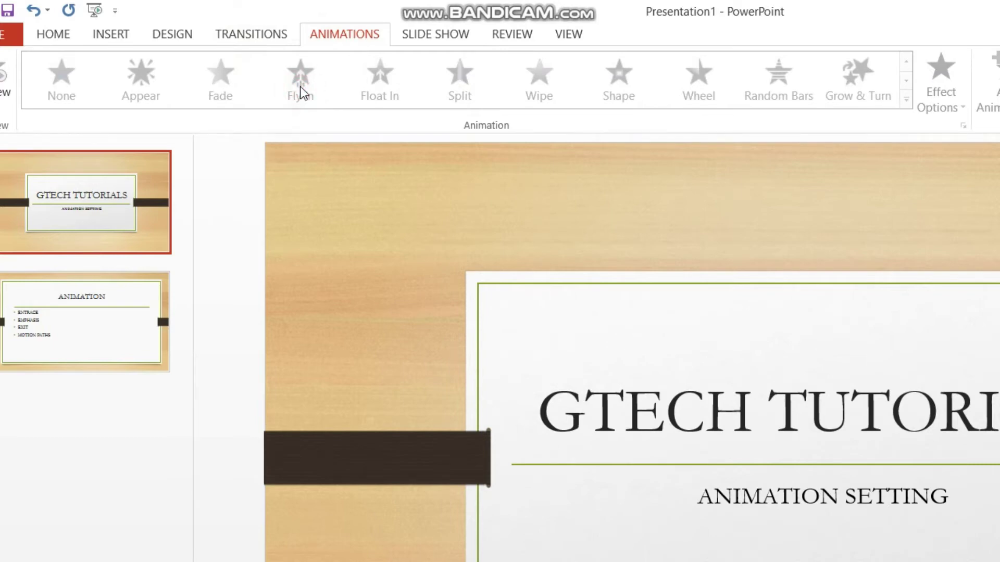
pyautogui.click(250, 33)
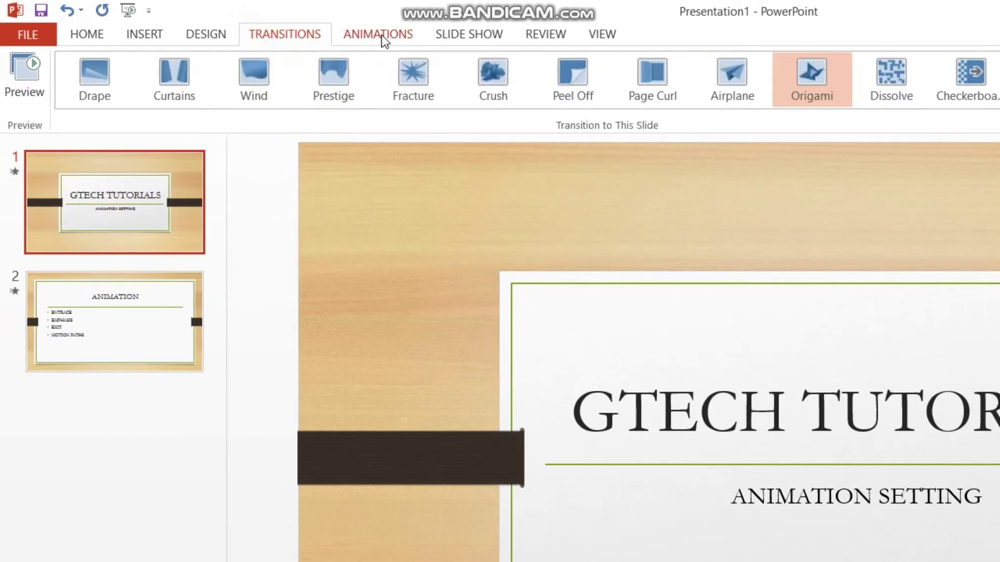
pyautogui.click(379, 35)
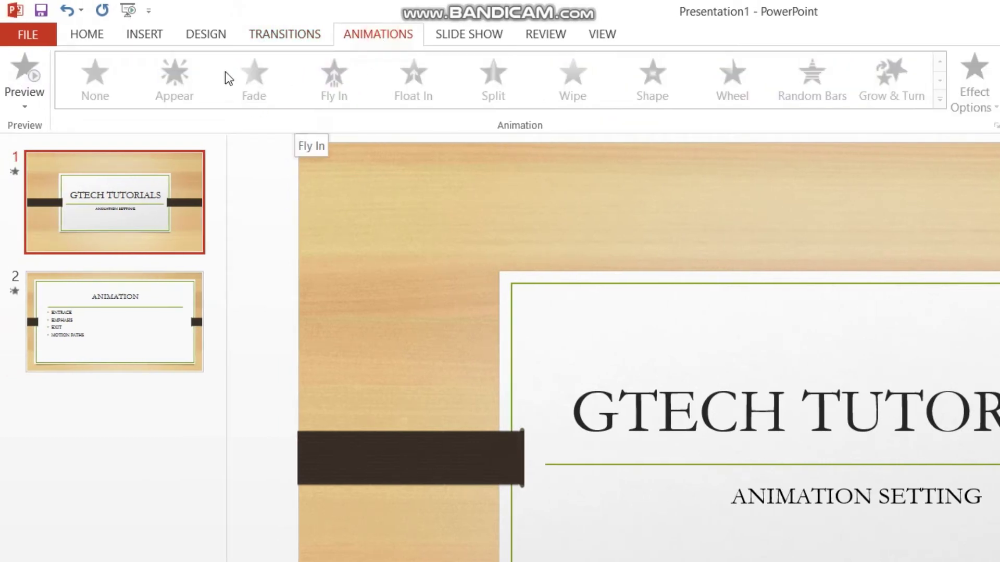
pyautogui.click(254, 82)
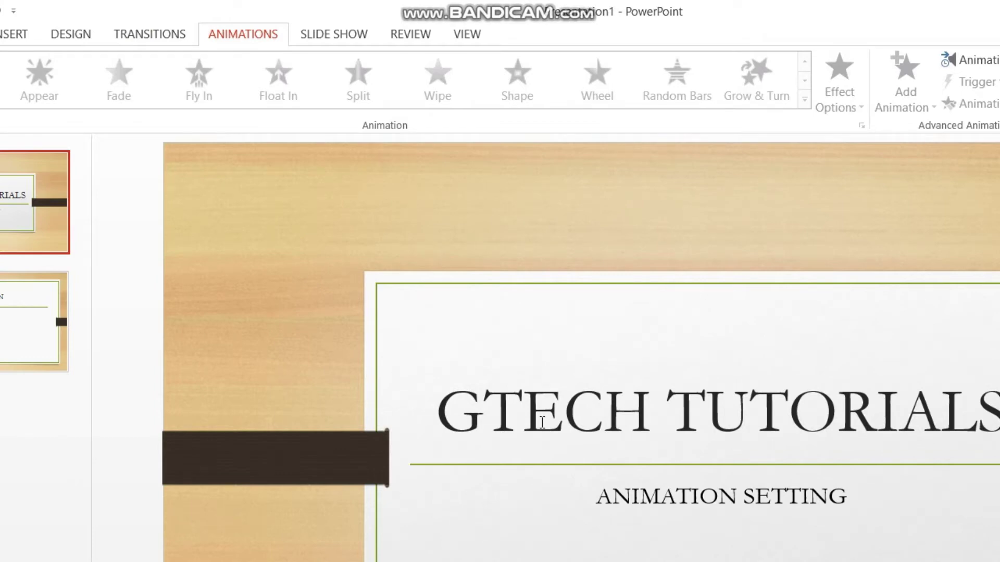
pyautogui.click(528, 411)
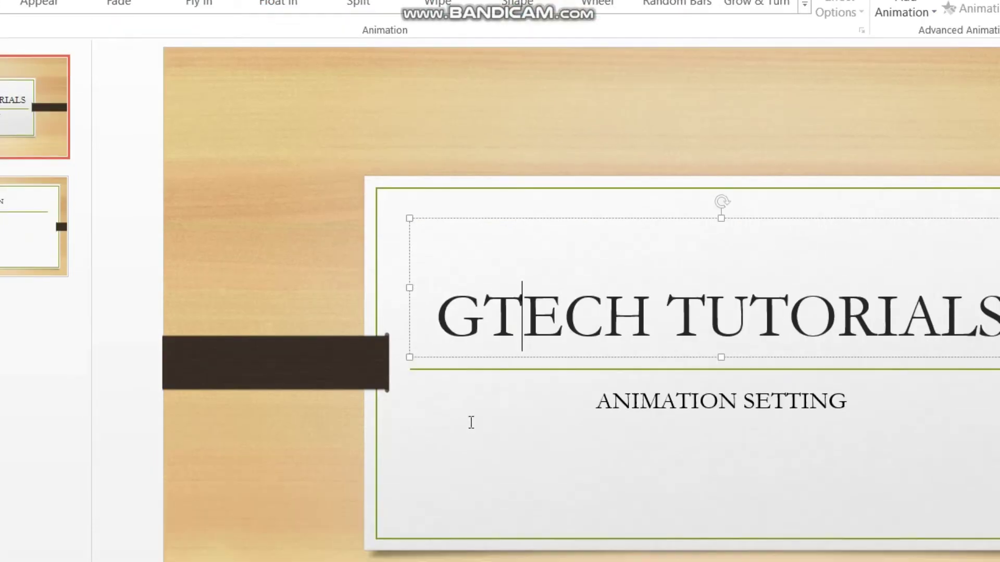
pyautogui.click(469, 419)
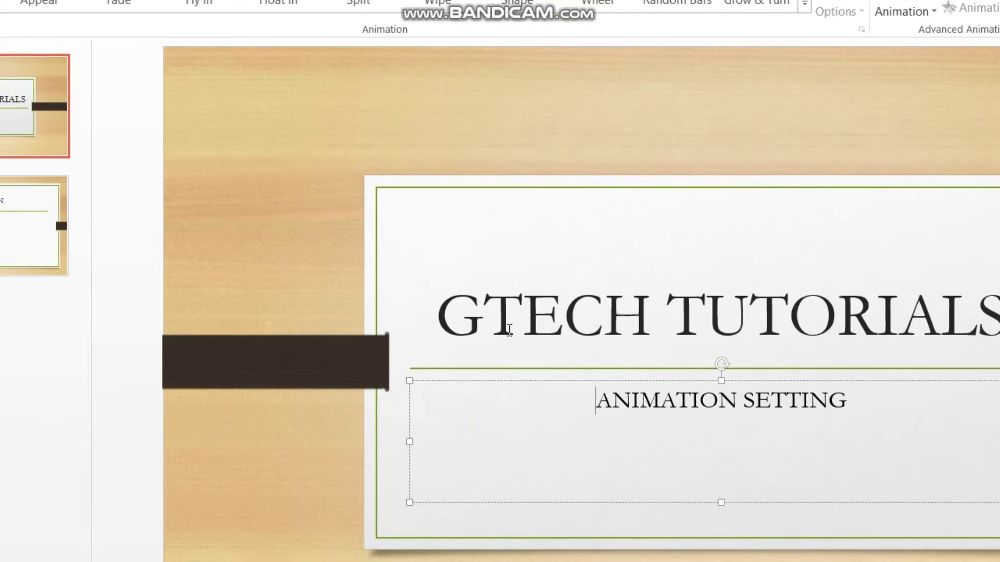
pyautogui.click(523, 316)
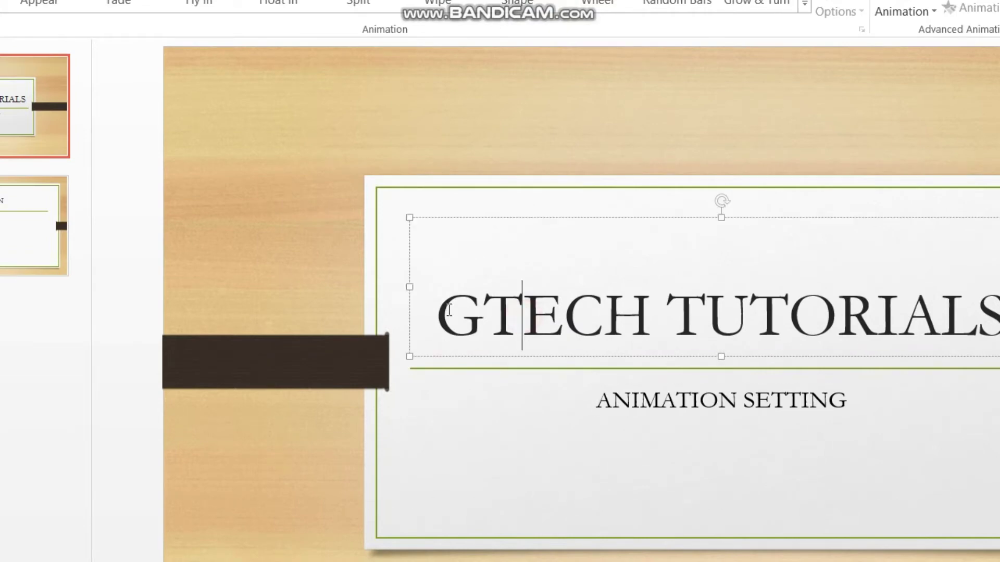
pyautogui.click(651, 313)
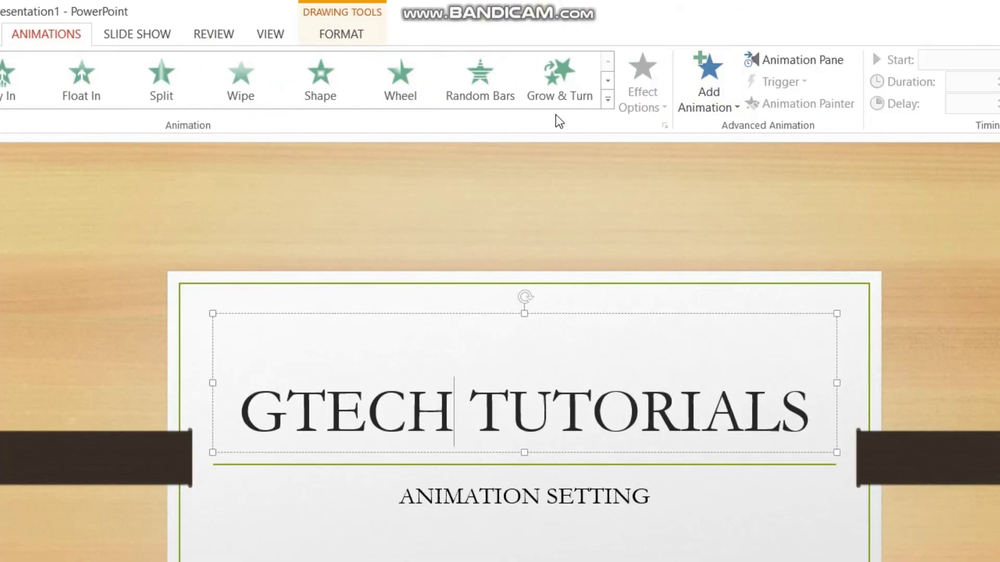
pyautogui.click(609, 100)
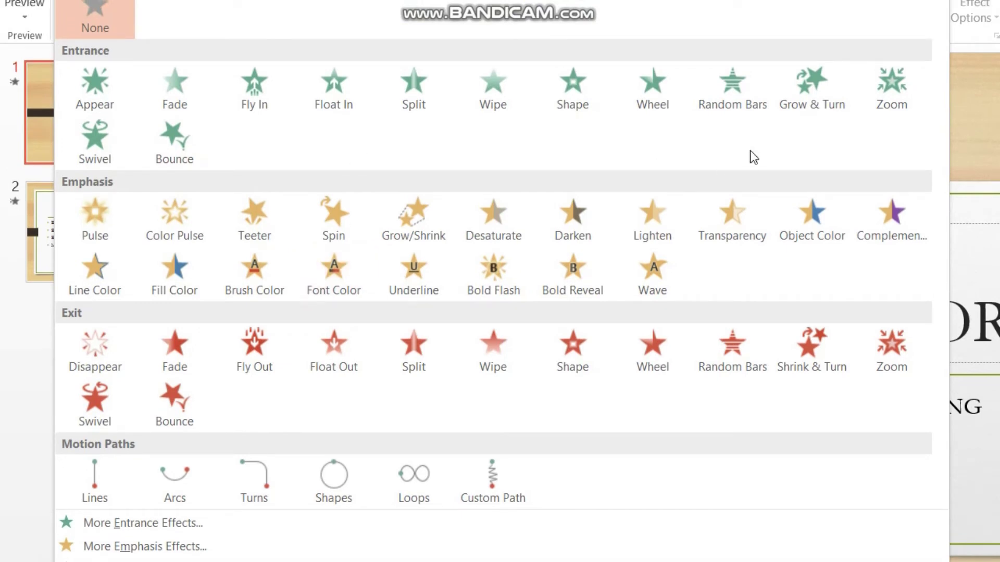
pyautogui.press('Escape')
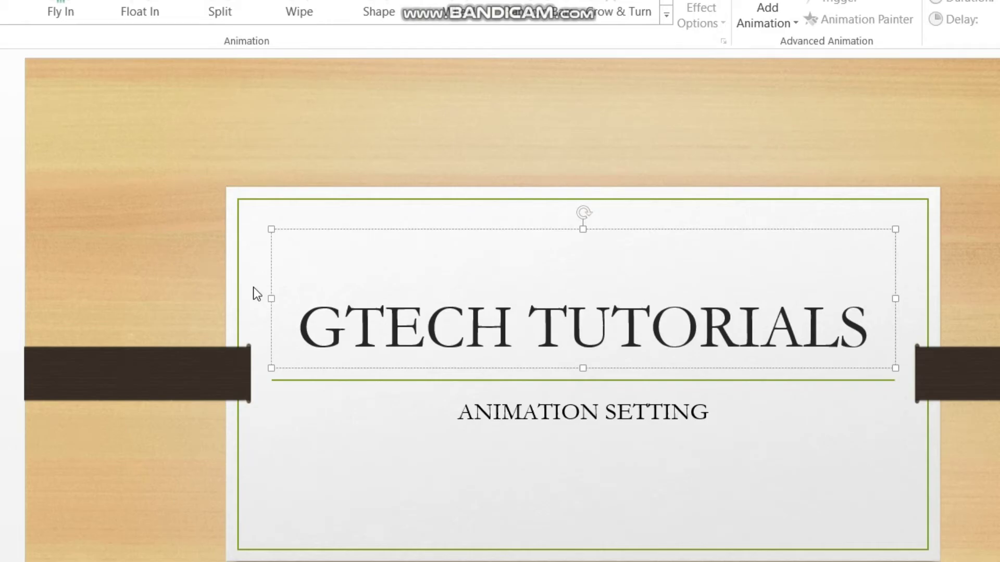
pyautogui.press('F5')
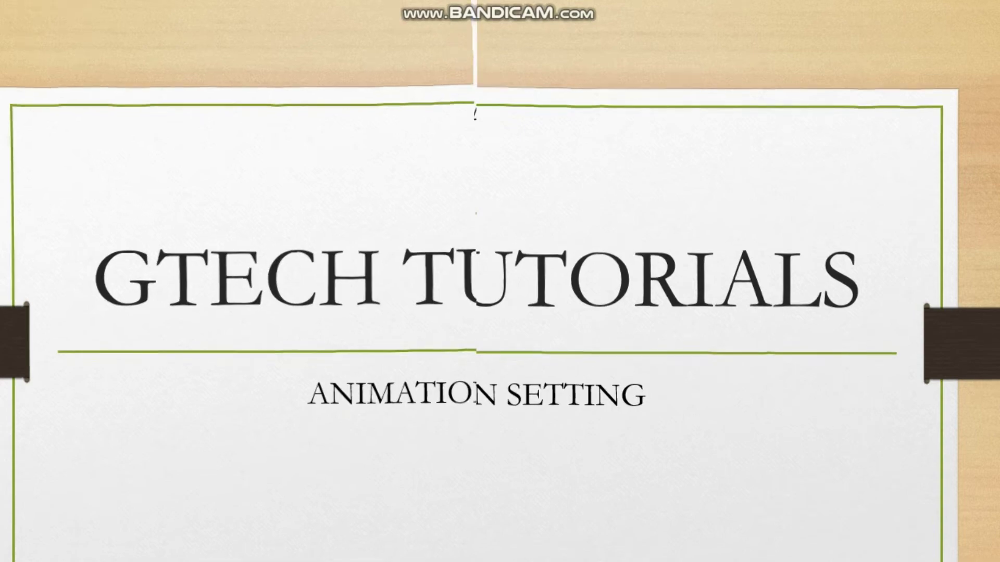
pyautogui.press('Right')
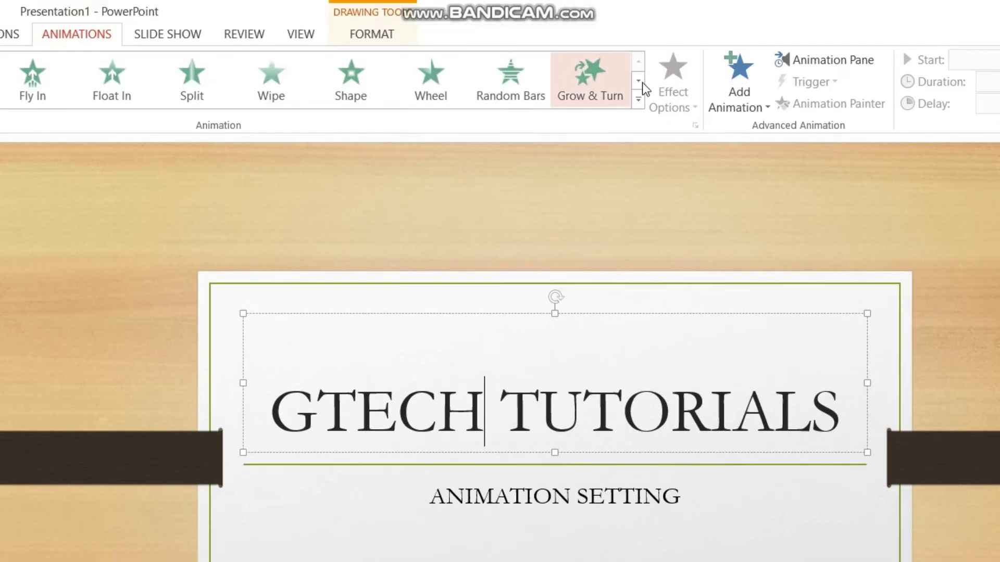
# Select the GTECH TUTORIALS title text and apply a Fly In entrance animation.
pyautogui.click(637, 101)
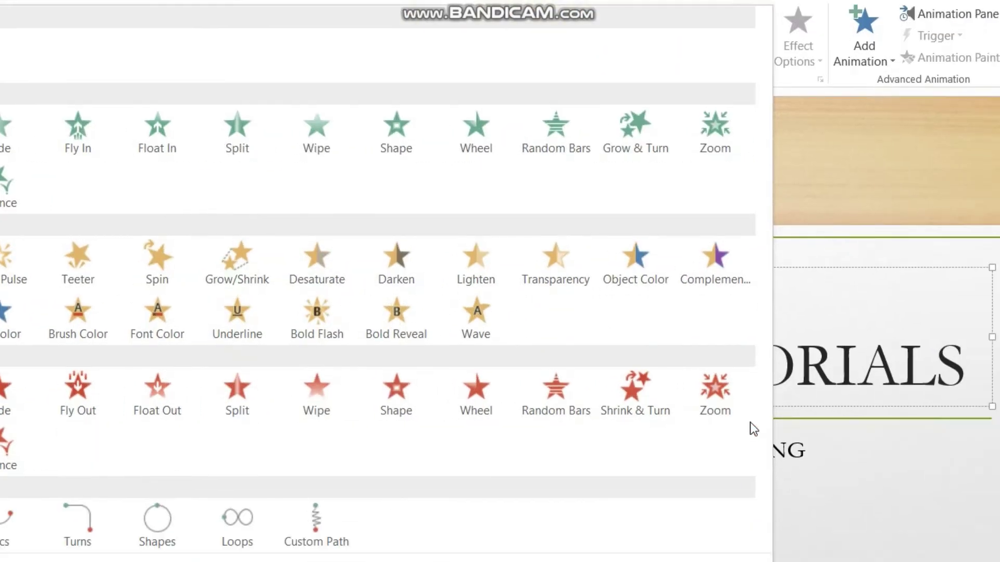
pyautogui.press('Escape')
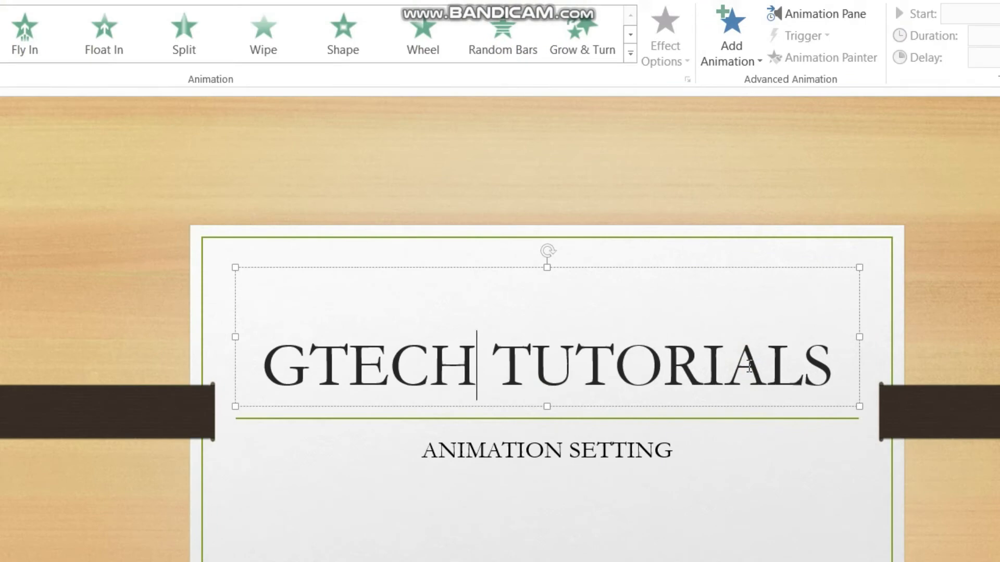
pyautogui.click(613, 369)
pyautogui.click(630, 102)
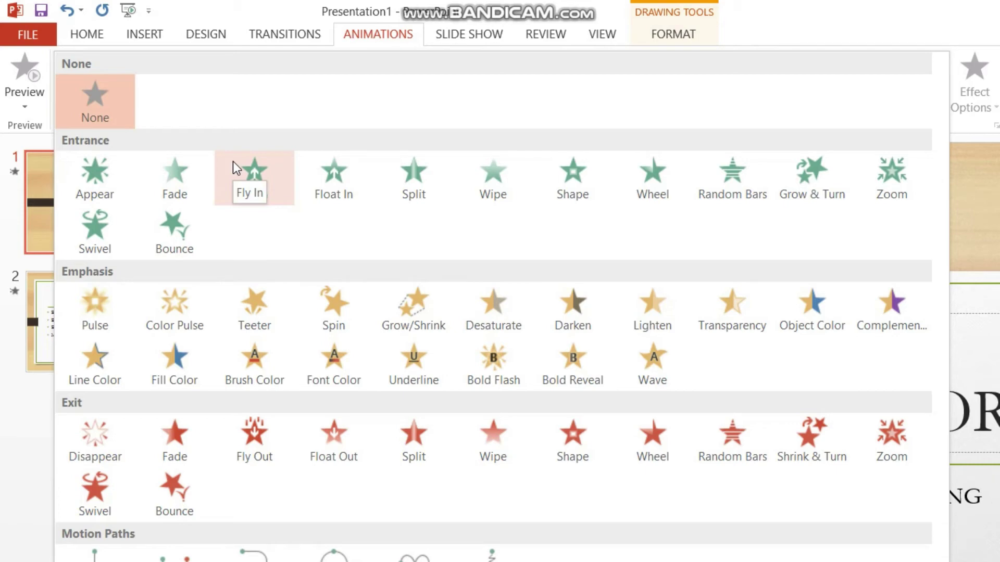
pyautogui.click(260, 180)
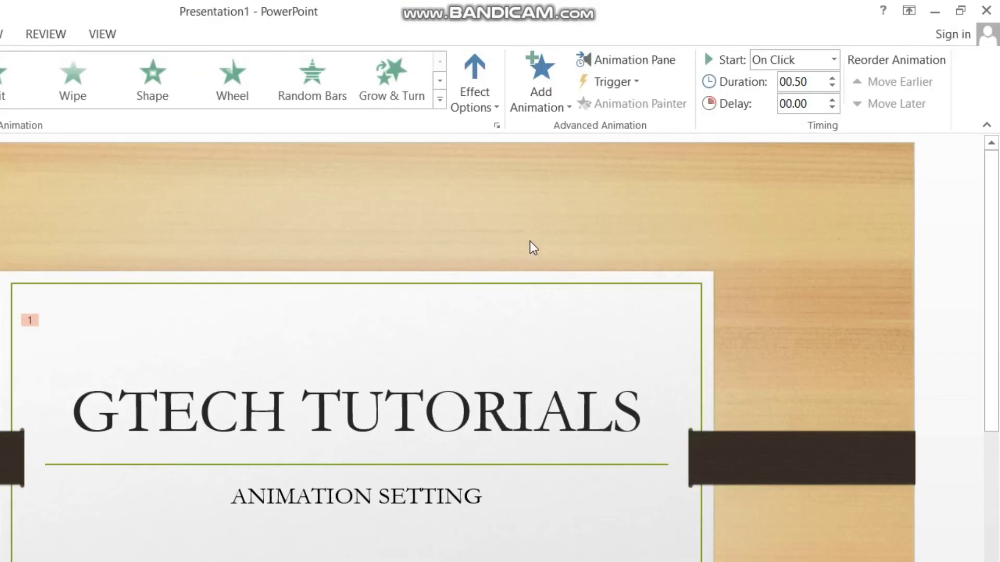
# Set the title's Fly In direction to From Bottom-Left and reapply Fly In.
pyautogui.click(482, 107)
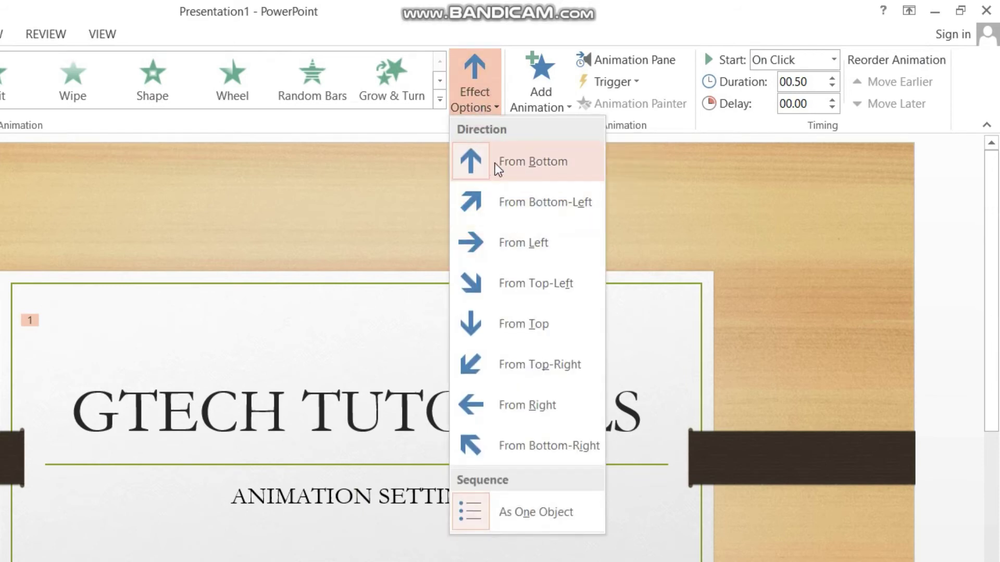
pyautogui.click(483, 200)
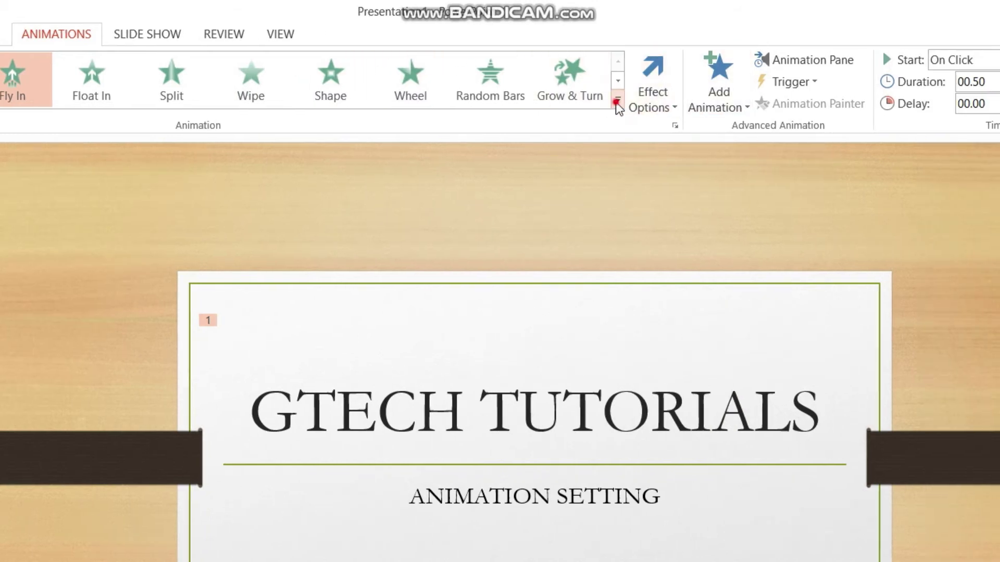
pyautogui.click(617, 107)
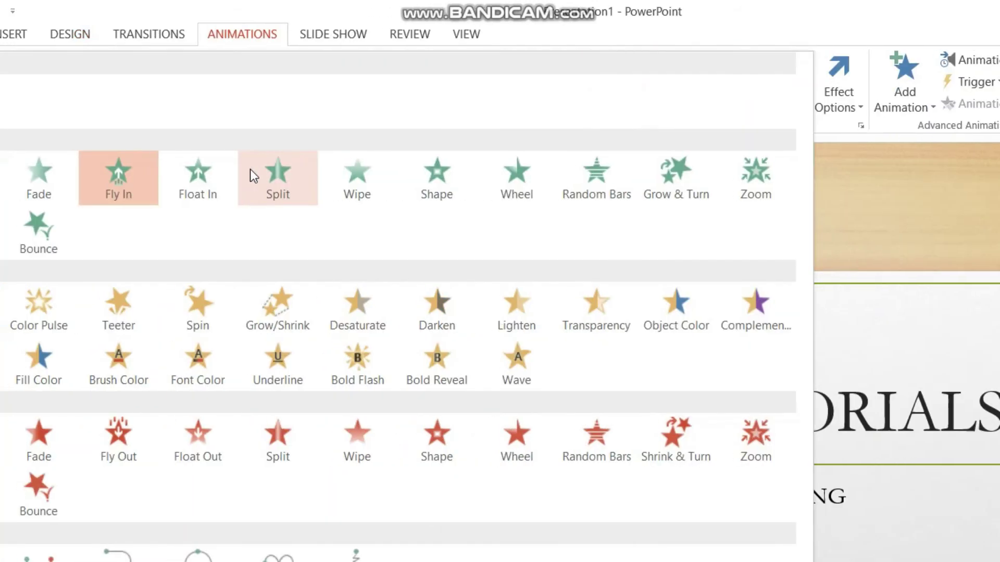
pyautogui.click(255, 171)
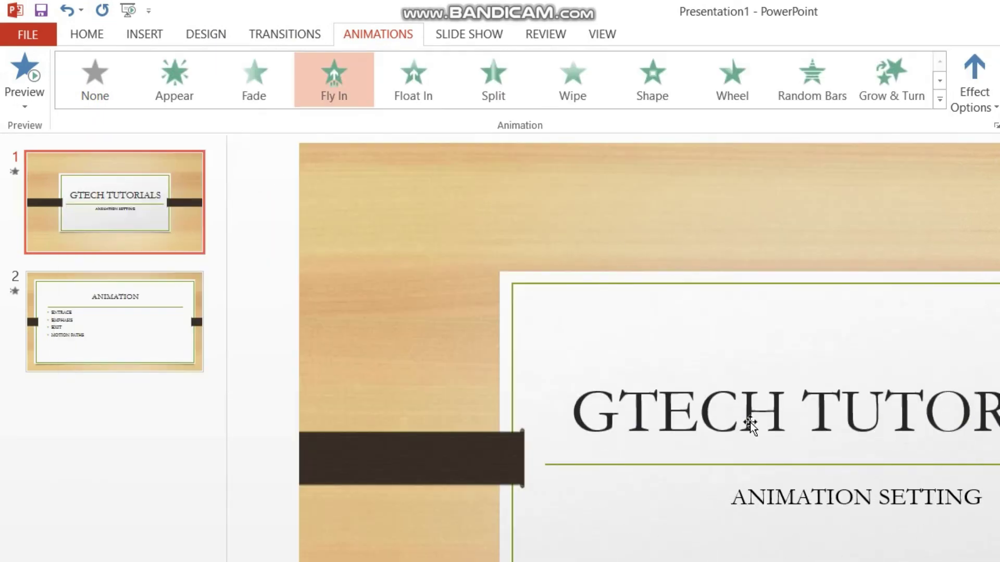
pyautogui.click(753, 428)
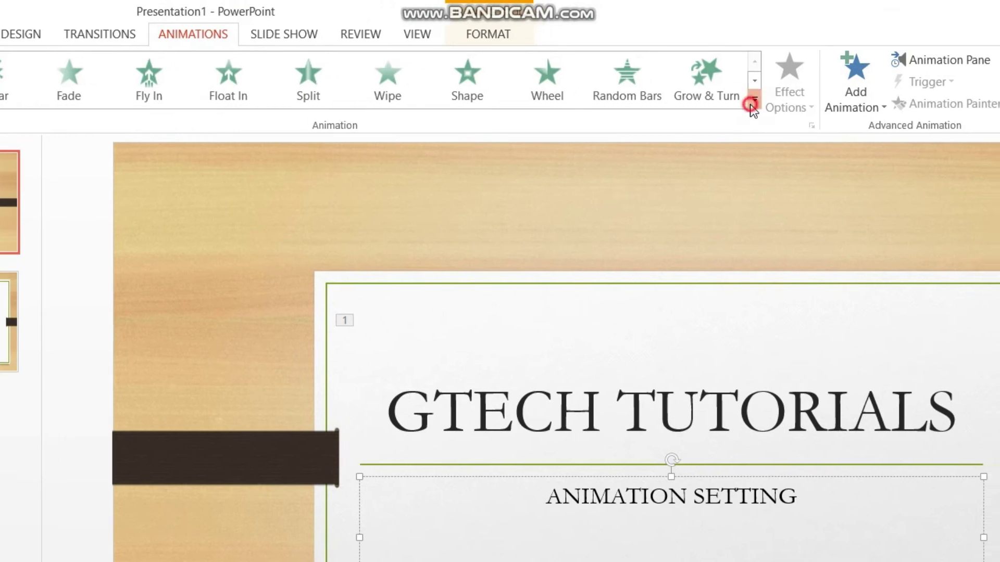
pyautogui.click(778, 52)
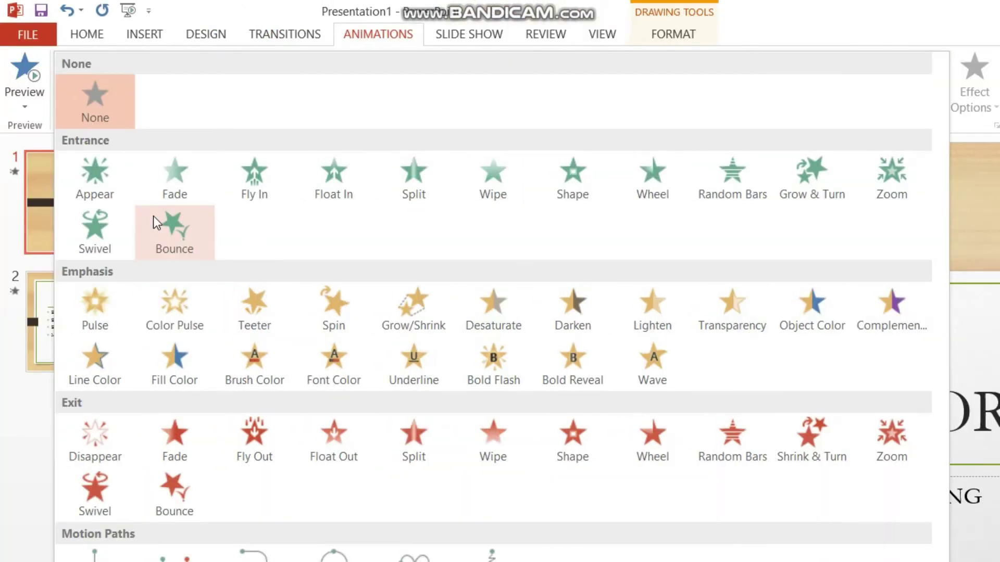
pyautogui.click(166, 218)
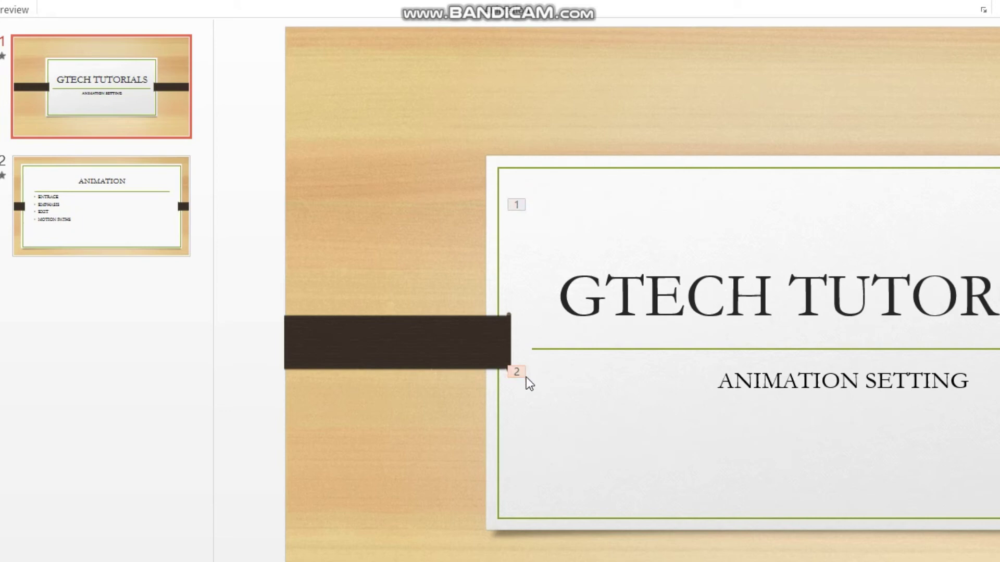
pyautogui.click(727, 304)
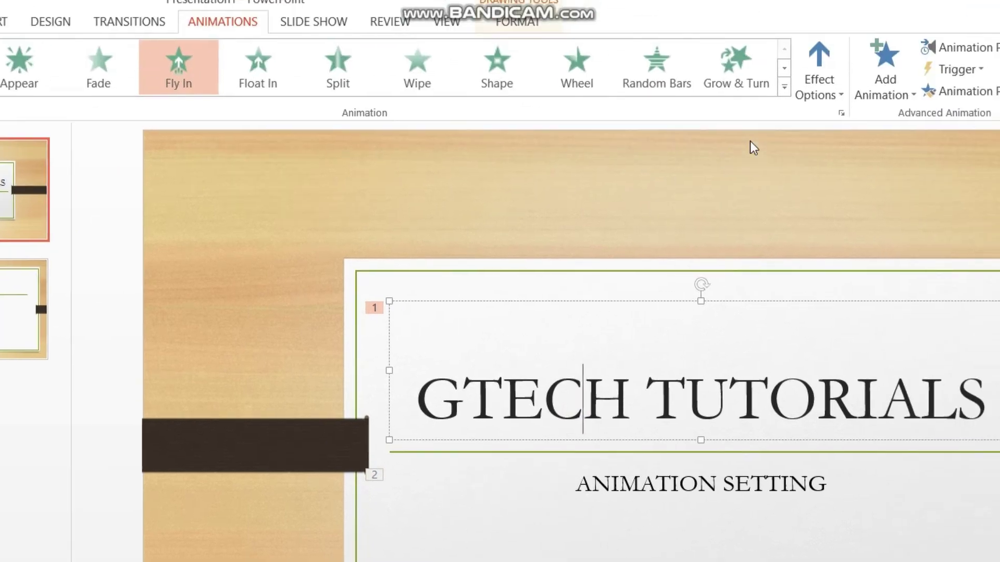
pyautogui.click(784, 87)
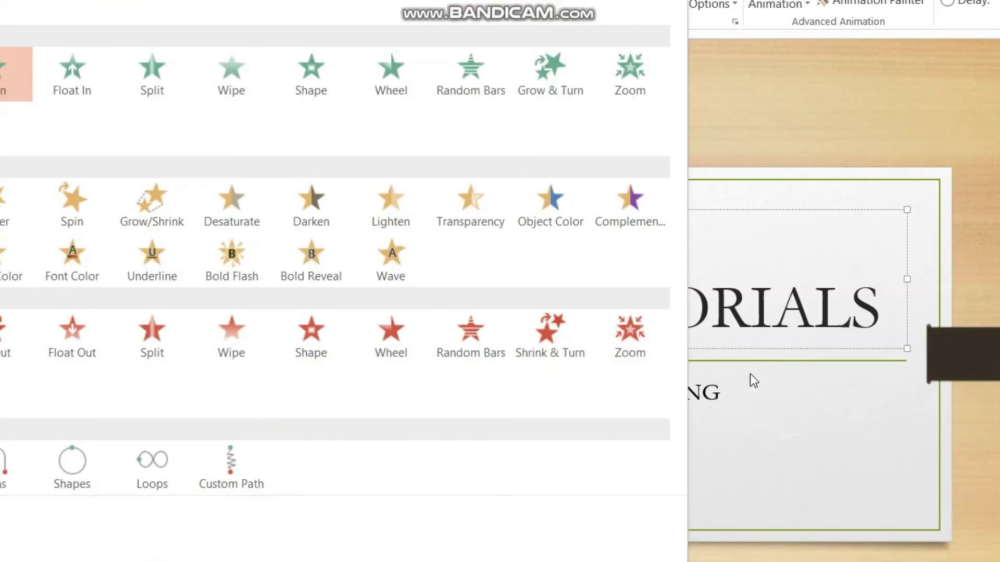
pyautogui.click(750, 376)
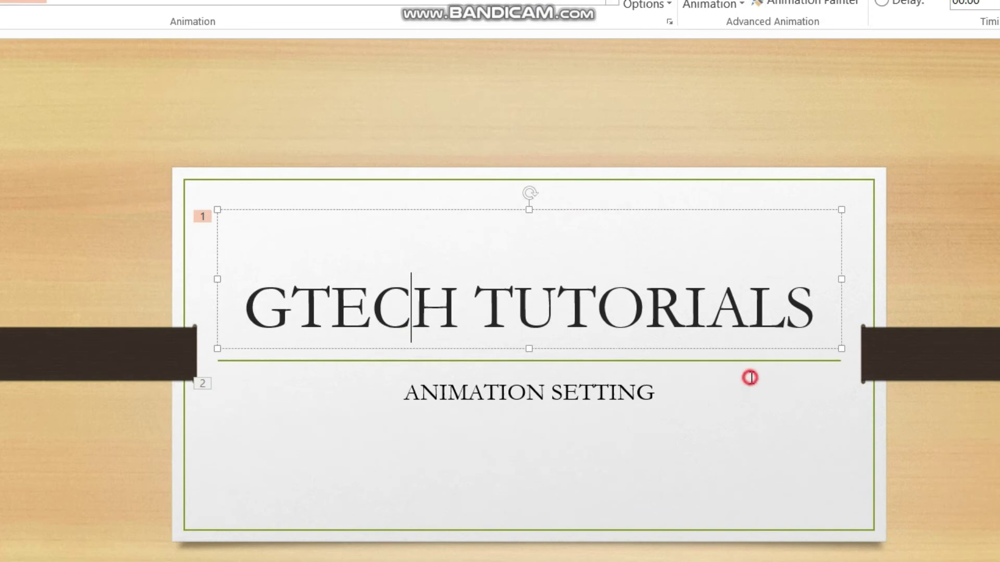
pyautogui.click(673, 292)
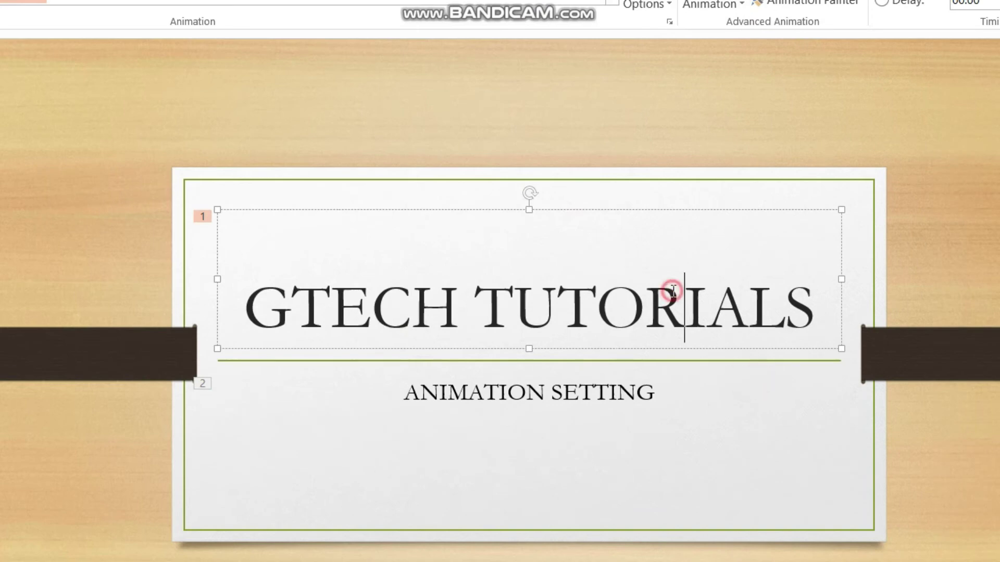
pyautogui.click(532, 300)
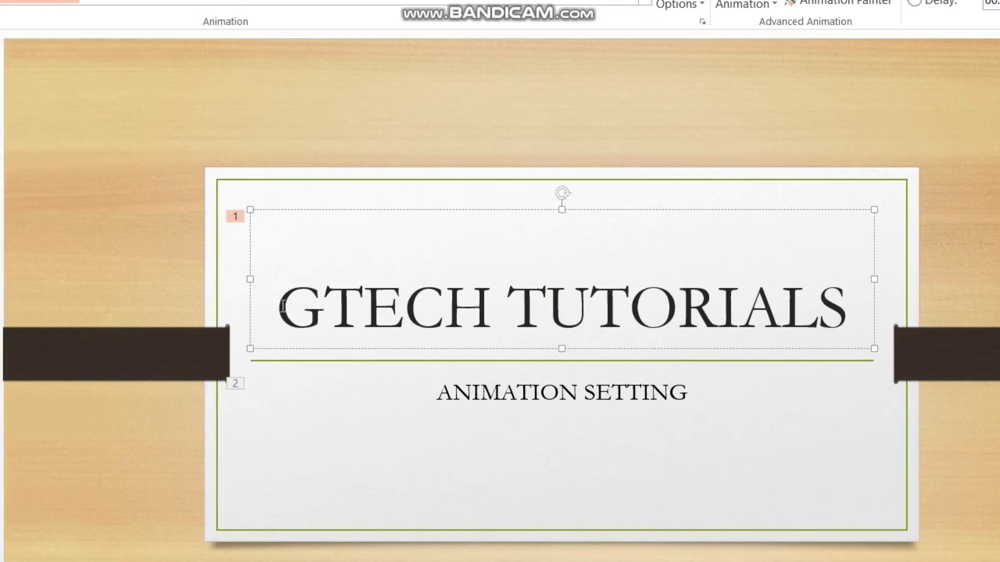
pyautogui.click(279, 306)
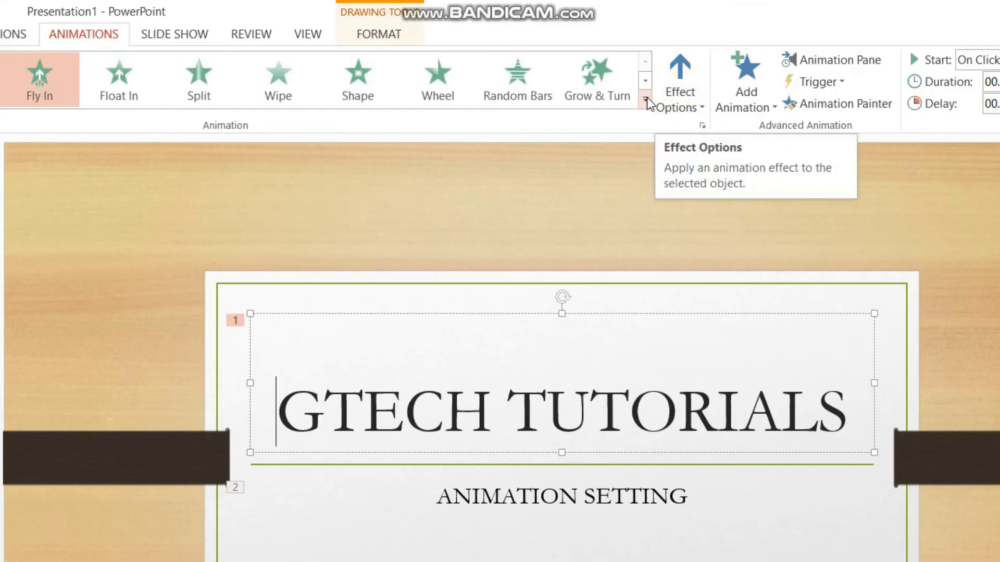
pyautogui.click(646, 100)
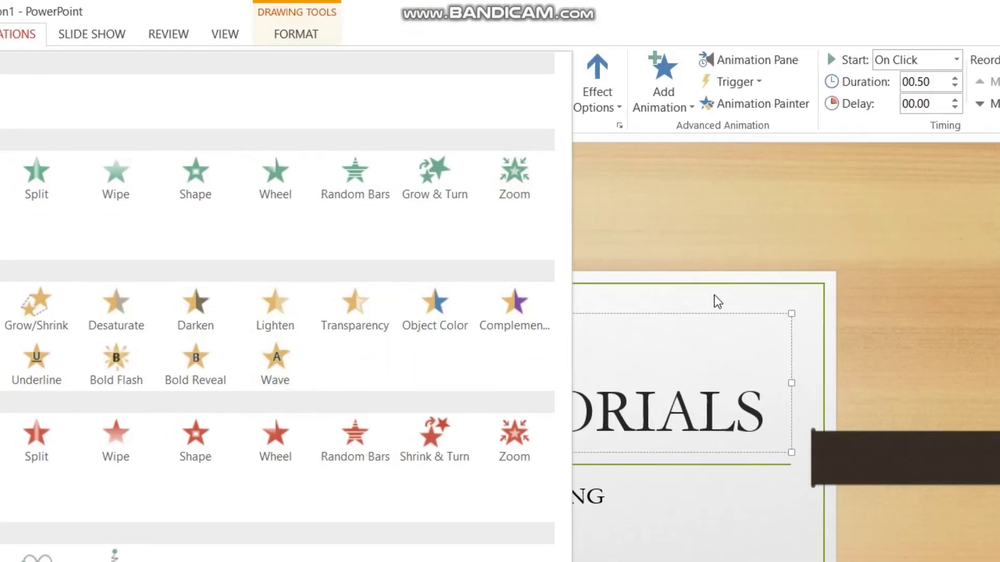
pyautogui.press('Escape')
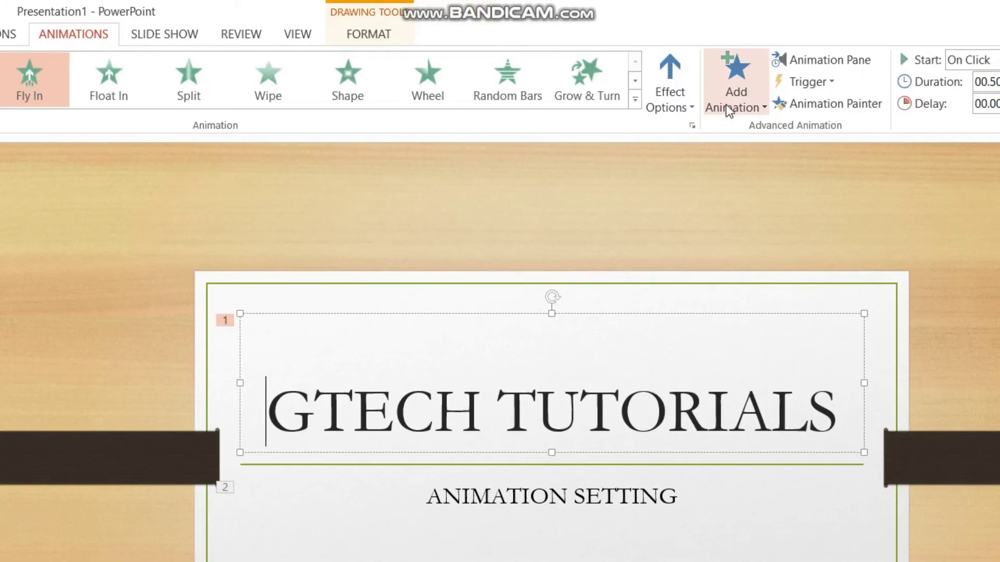
# Add a Grow/Shrink emphasis to the GTECH TUTORIALS title as animation 3, leaving its effect options unchanged.
pyautogui.click(740, 108)
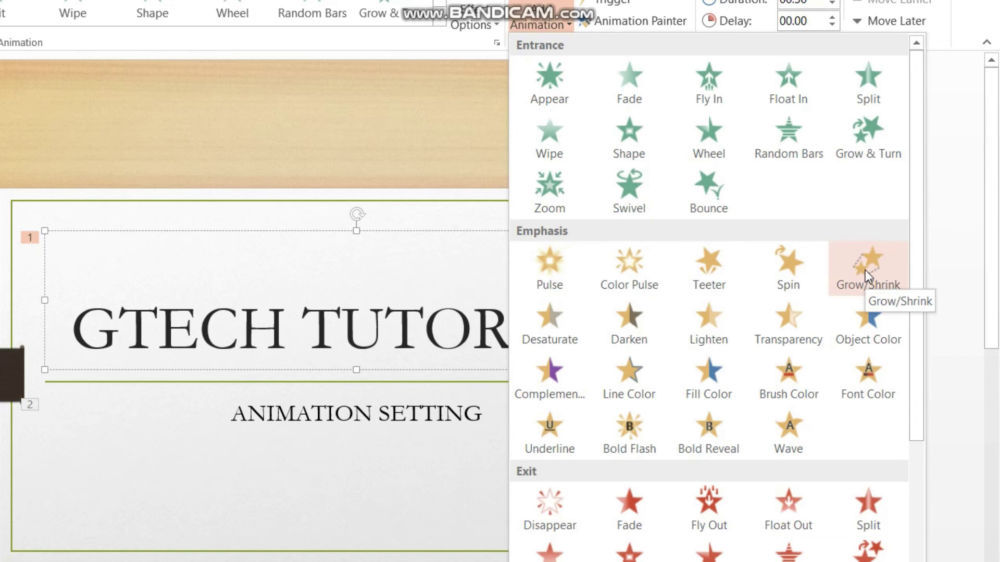
pyautogui.click(864, 270)
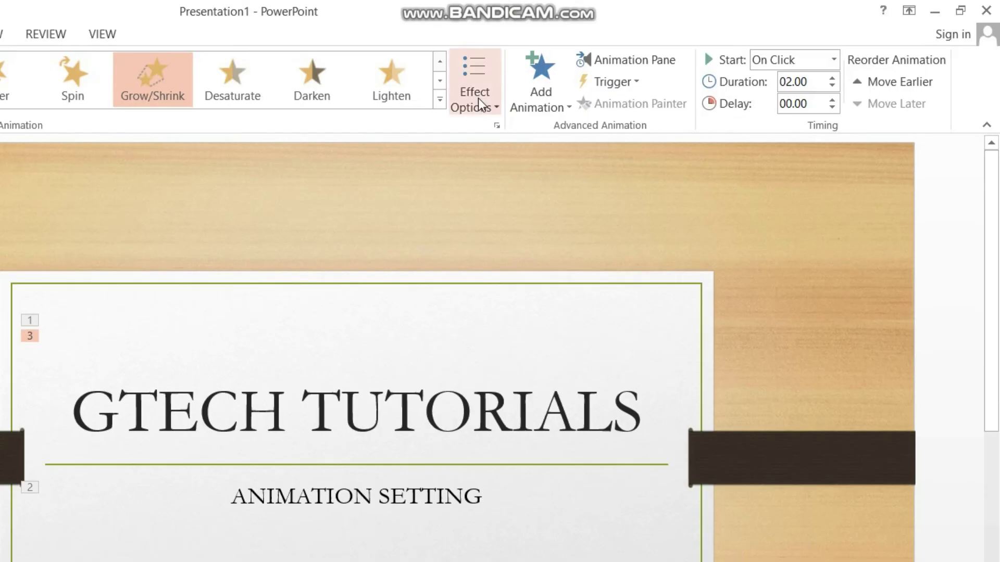
pyautogui.click(474, 96)
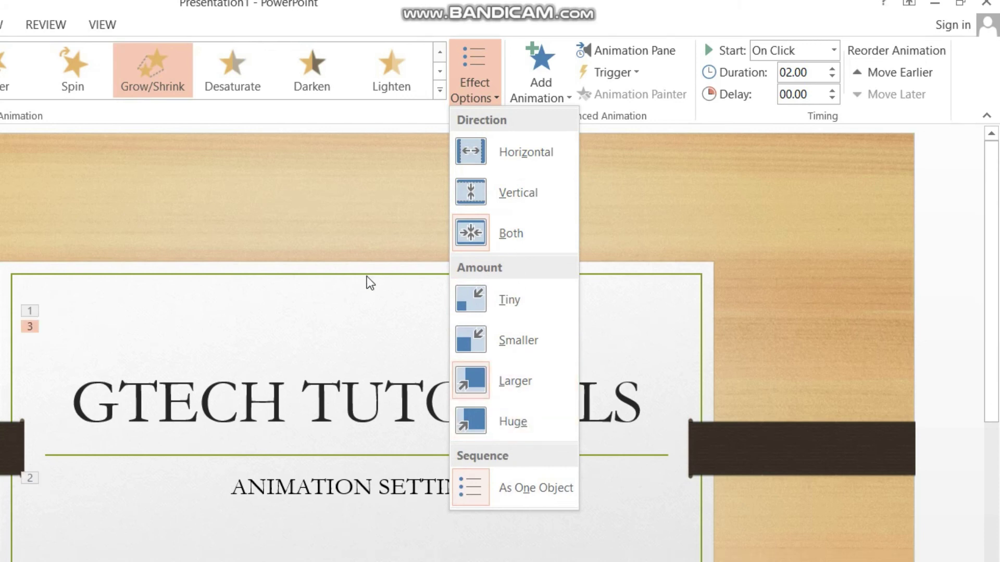
pyautogui.click(367, 277)
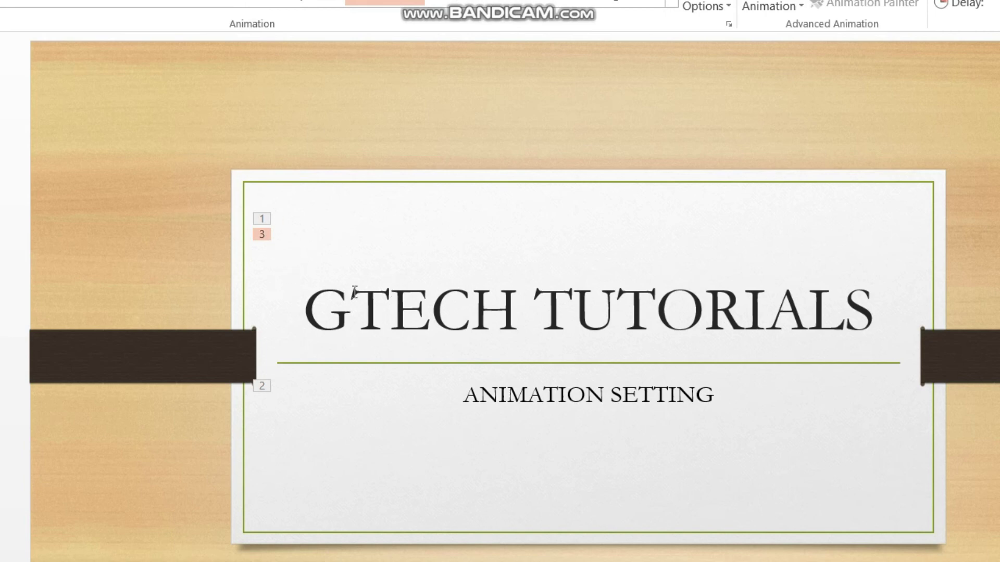
# Give the ANIMATION SETTING subtitle an emphasis effect as animation 4, then reselect the title.
pyautogui.click(567, 399)
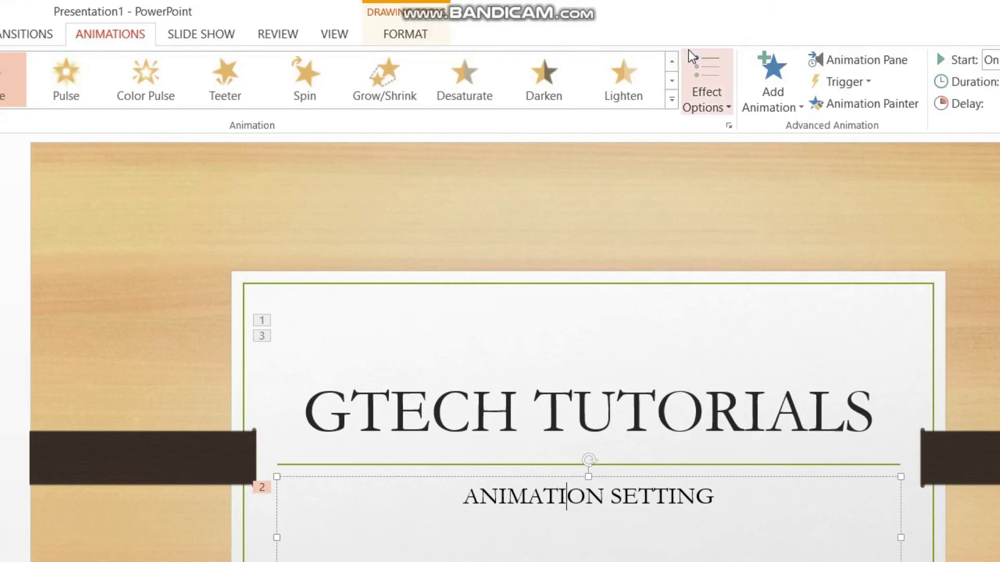
pyautogui.click(750, 62)
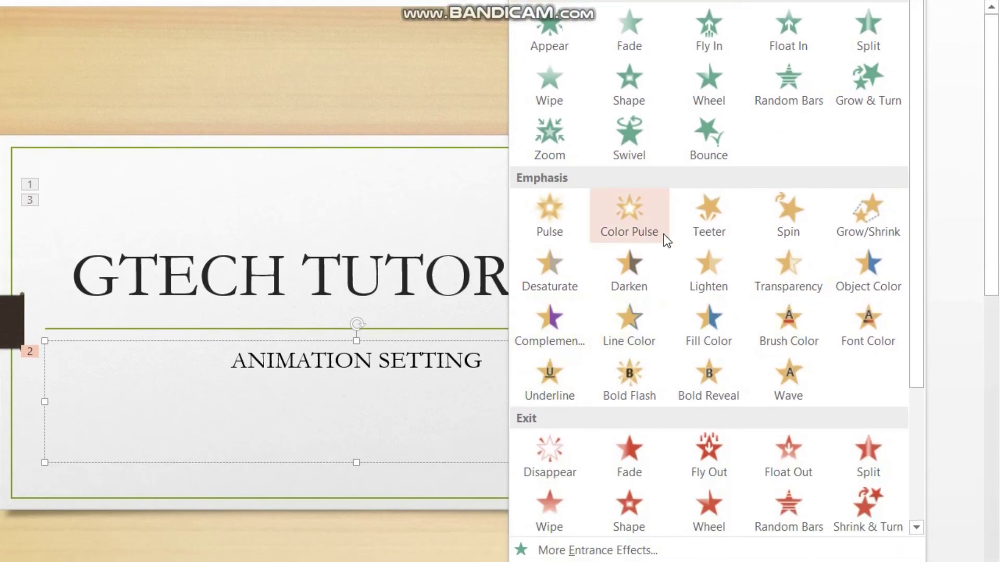
pyautogui.click(715, 215)
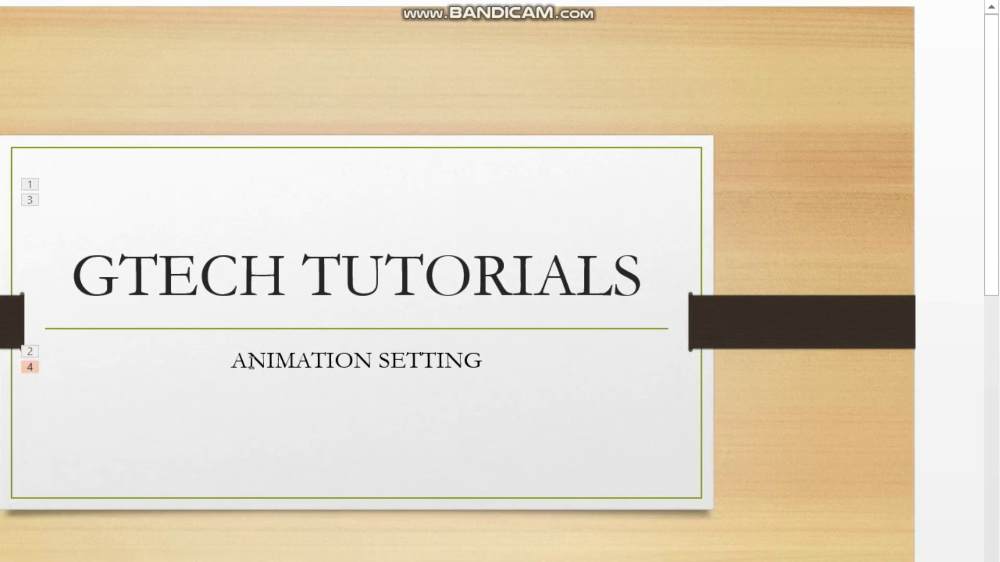
pyautogui.click(287, 385)
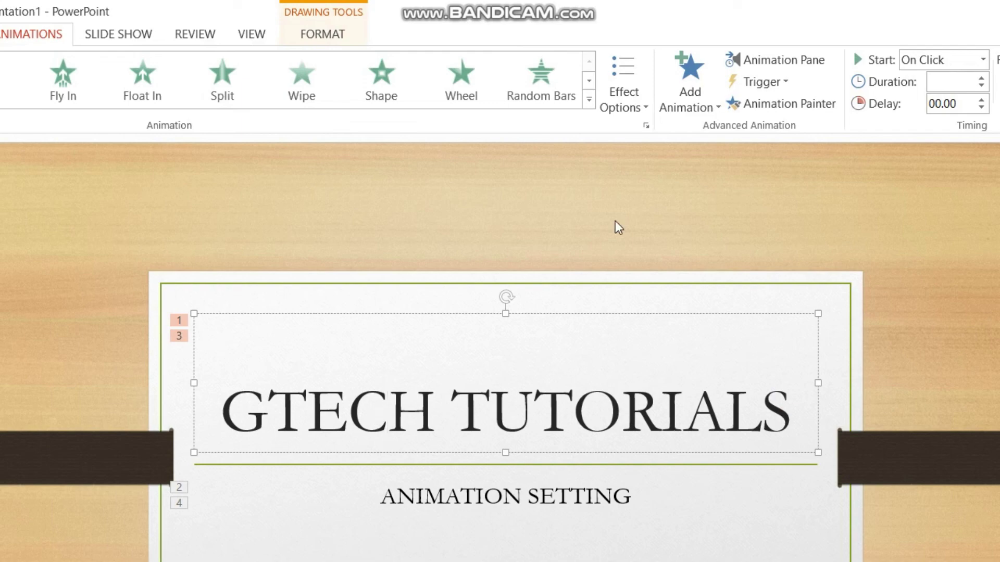
pyautogui.click(590, 104)
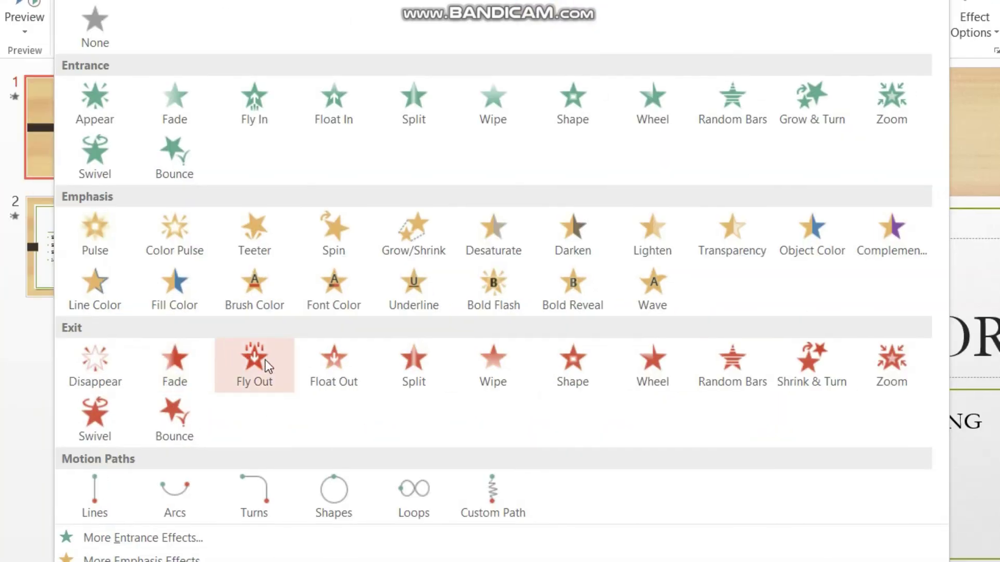
# Try Fly Out and its direction choices on the title, then undo and redo animation step 3.
pyautogui.click(265, 361)
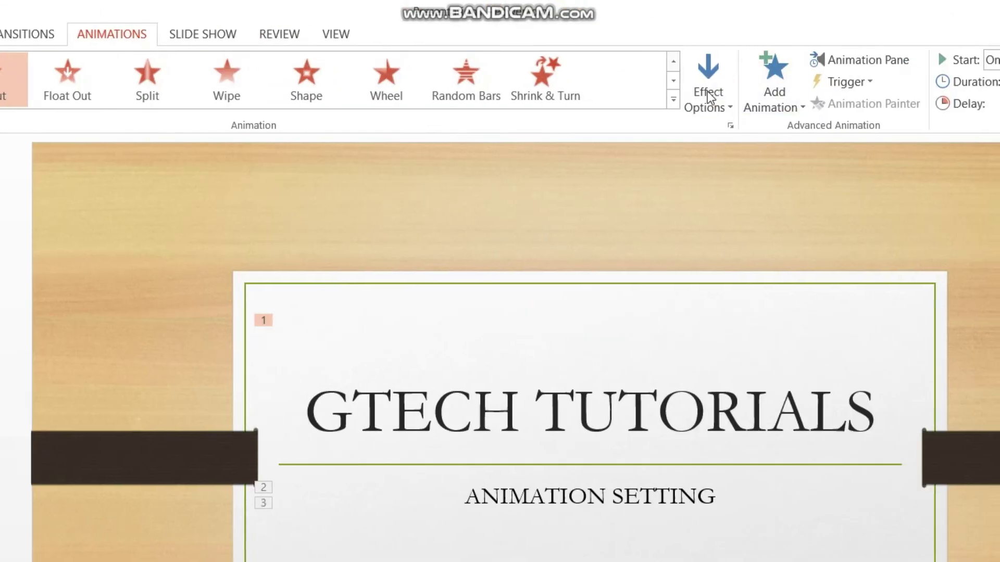
pyautogui.click(707, 91)
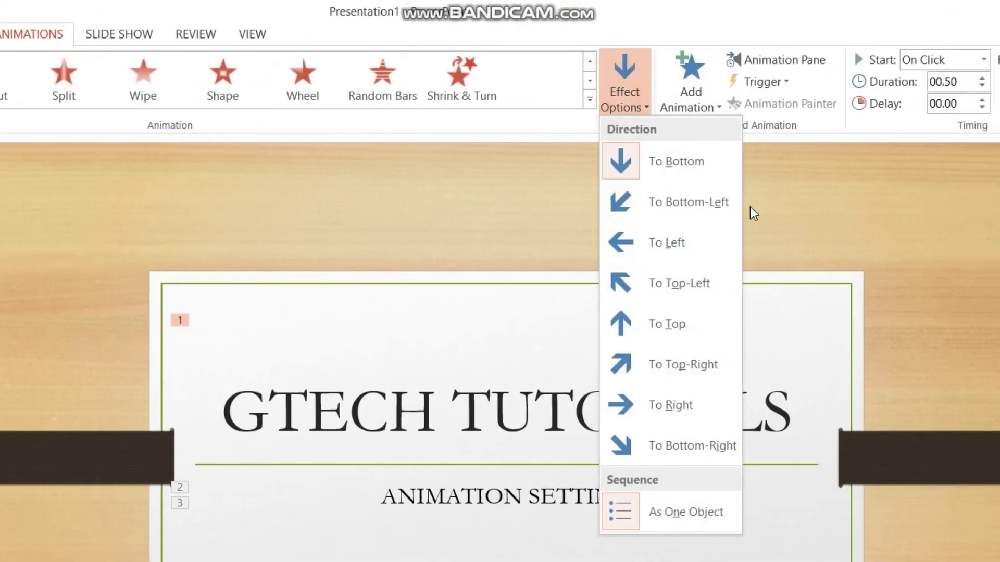
pyautogui.click(749, 206)
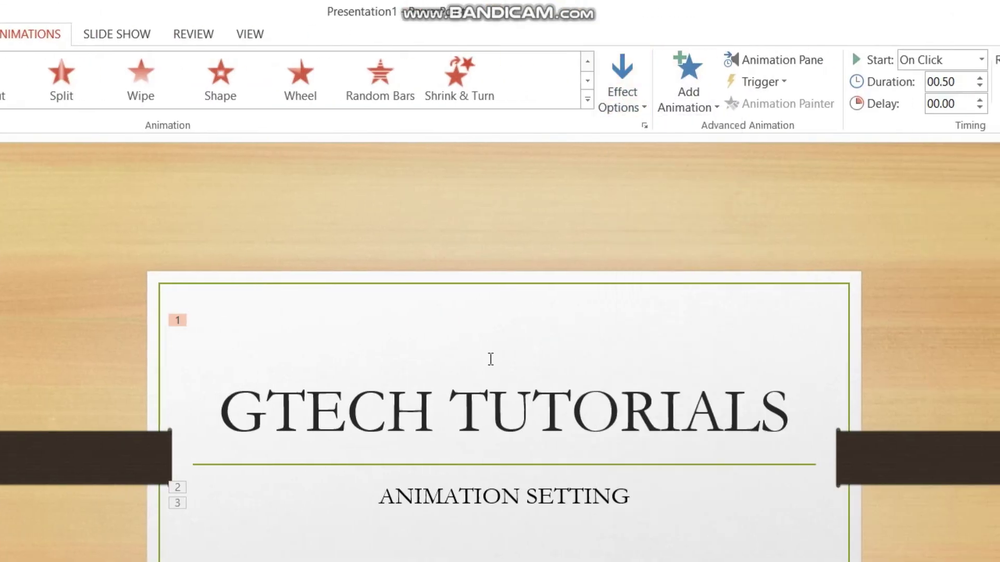
pyautogui.click(449, 301)
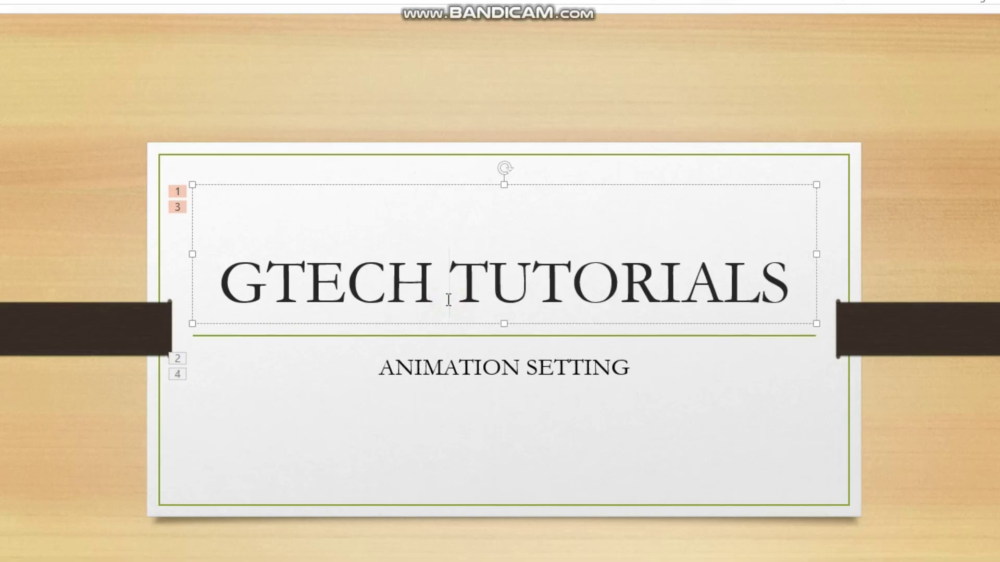
pyautogui.hotkey('ctrl', 'z')
pyautogui.hotkey('ctrl', 'y')
# Add a Disappear exit effect to the GTECH TUTORIALS title as animation 5.
pyautogui.click(358, 272)
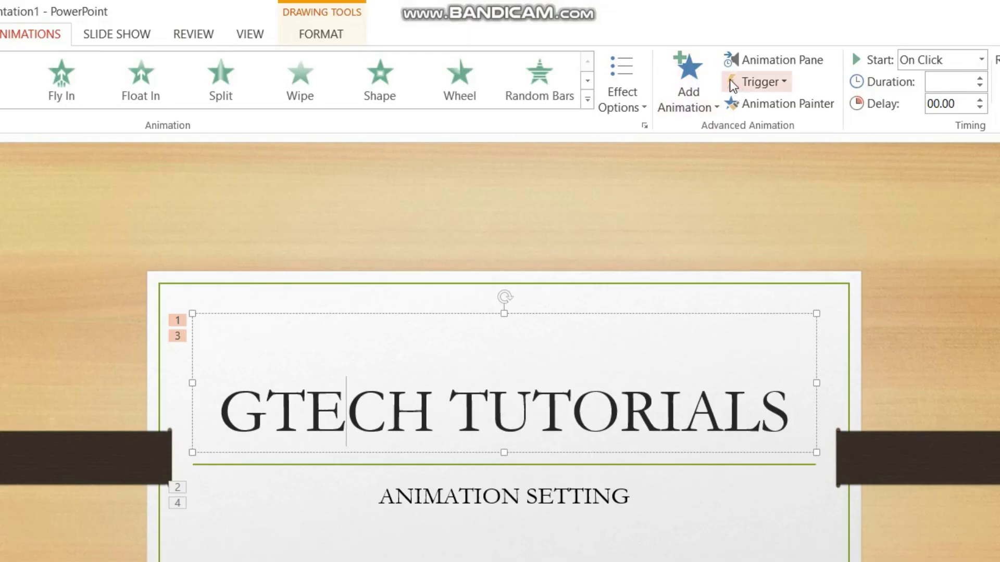
pyautogui.click(692, 86)
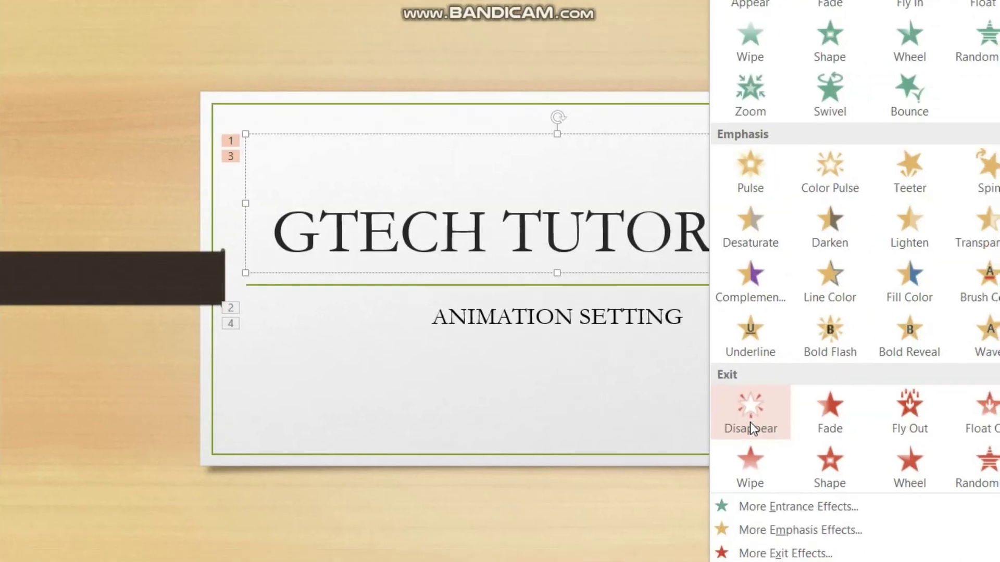
pyautogui.click(750, 420)
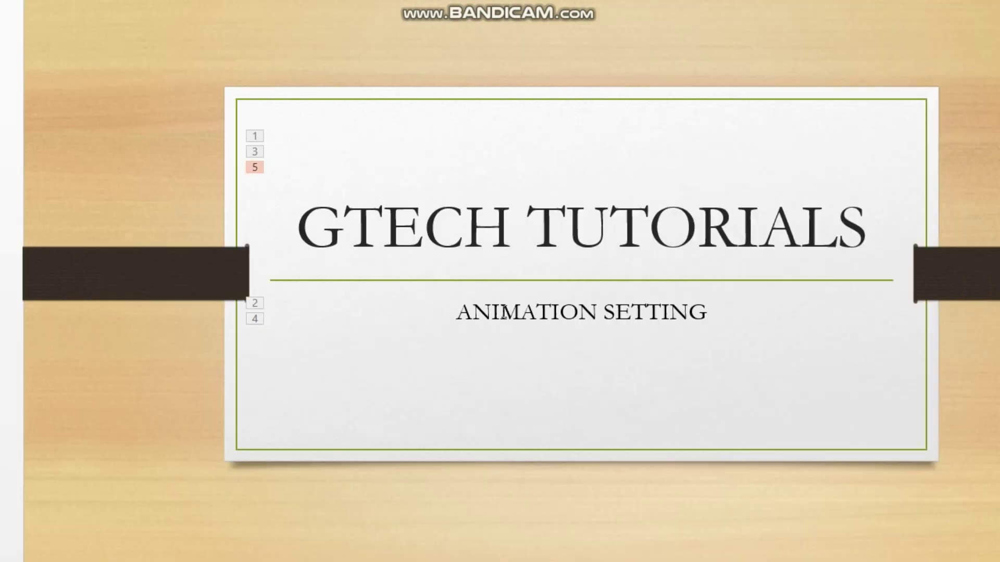
pyautogui.click(501, 313)
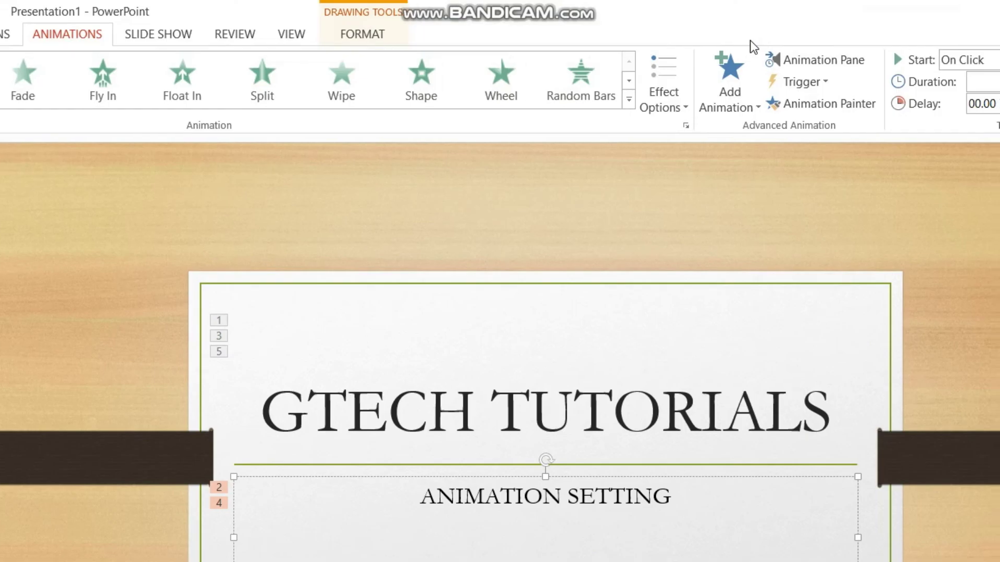
# Add a Random Bars exit to the ANIMATION SETTING subtitle, then reselect the title.
pyautogui.click(727, 86)
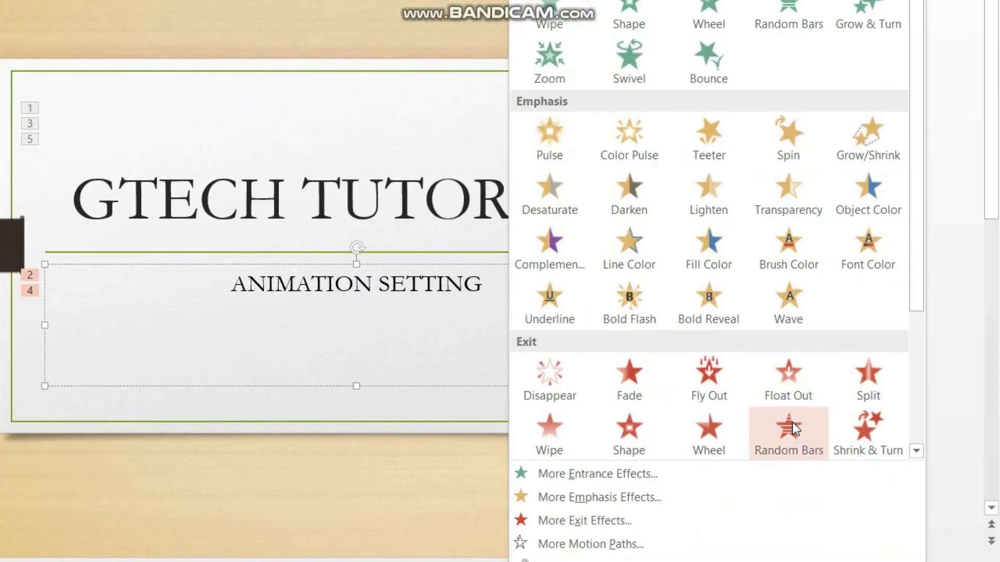
pyautogui.click(792, 423)
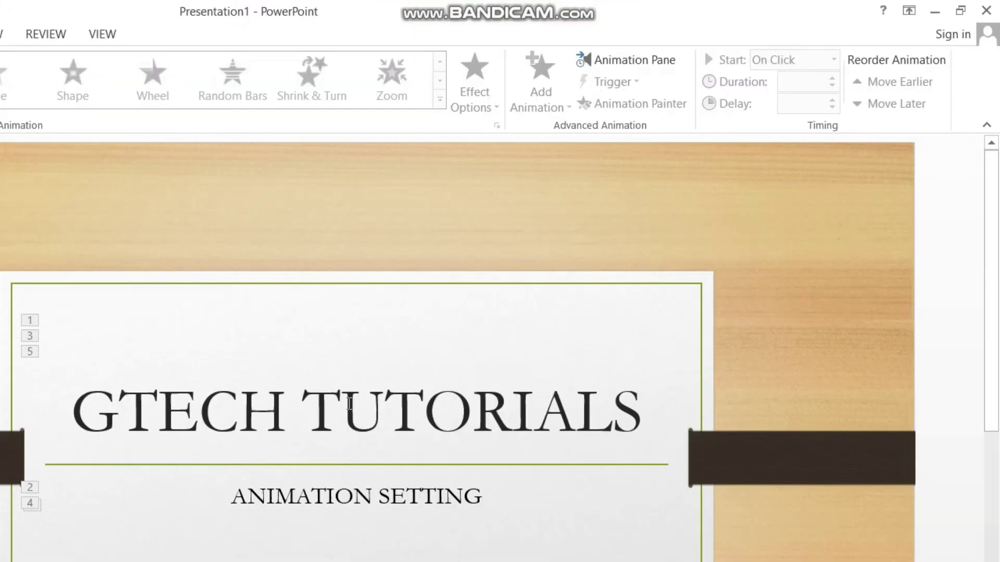
pyautogui.click(349, 403)
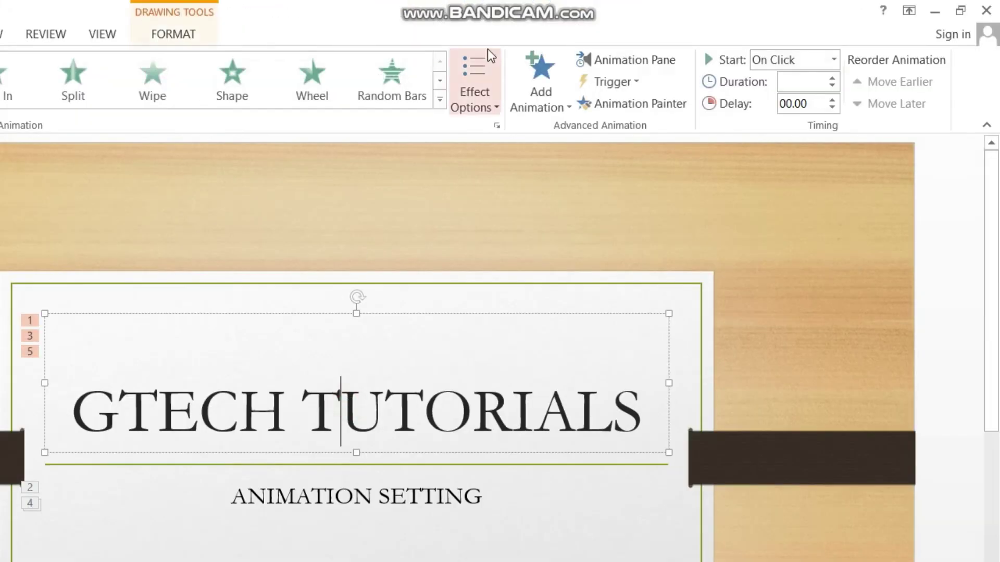
pyautogui.click(440, 101)
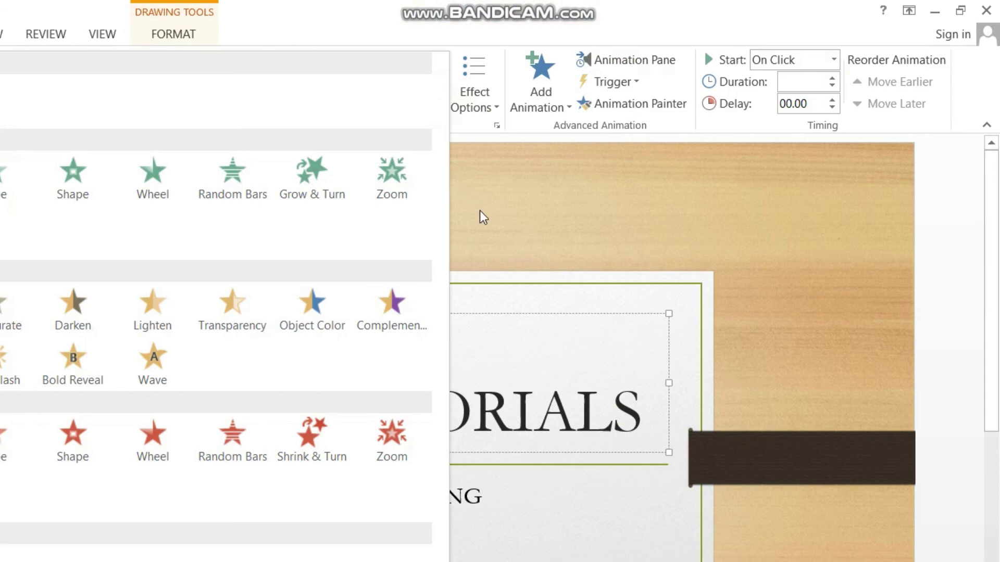
pyautogui.click(479, 210)
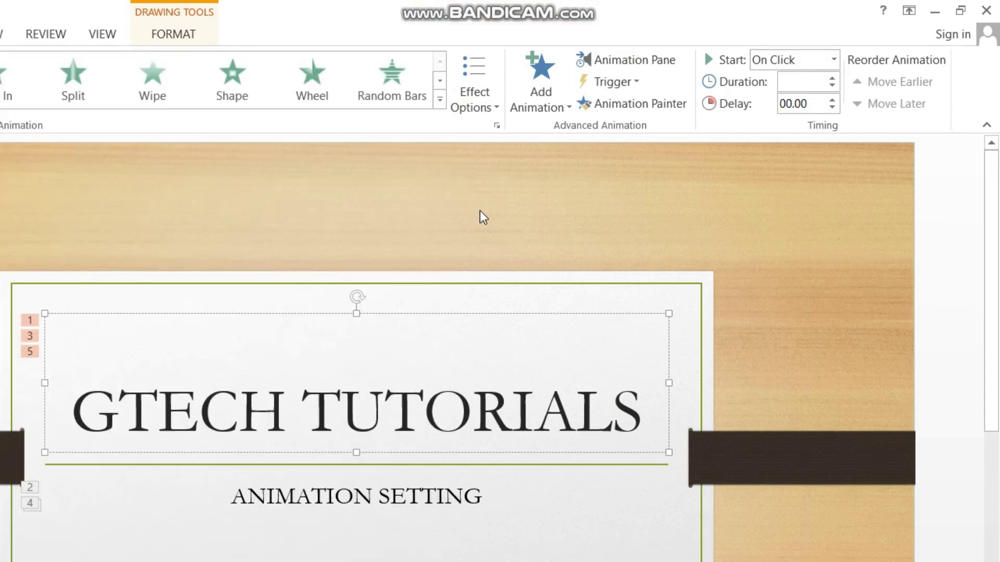